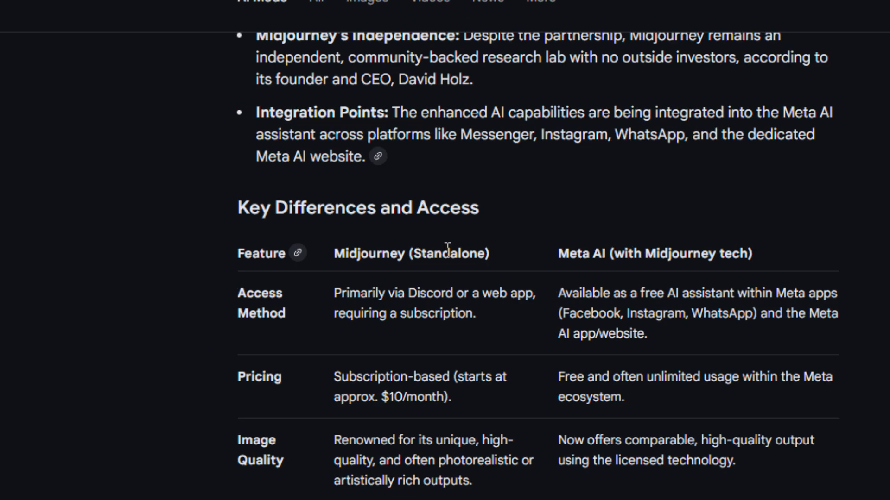
Read through the AI search answer on the Midjourney and Meta AI partnership, including its key differences and access section
scroll(445, 242, up, 10)
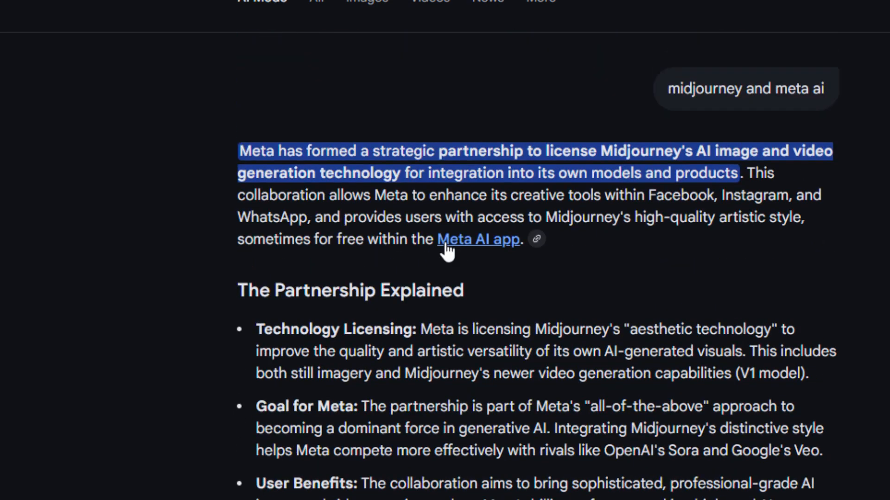
scroll(452, 230, down, 2)
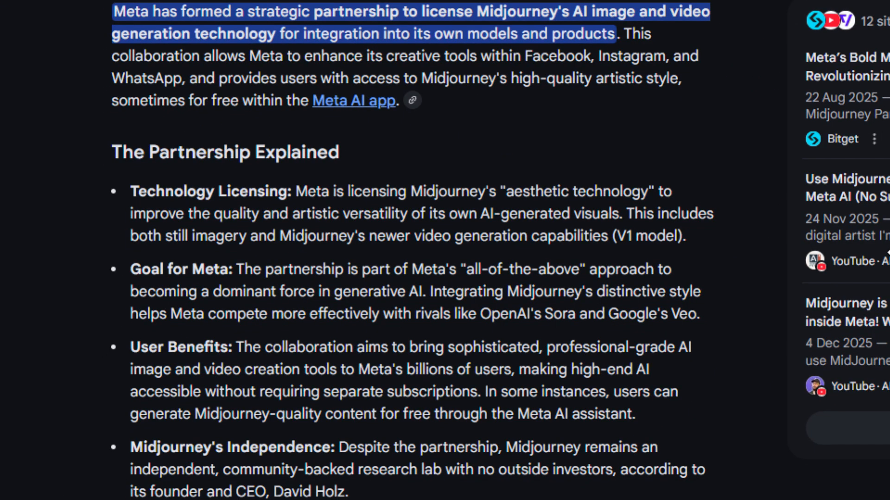
scroll(600, 159, down, 2)
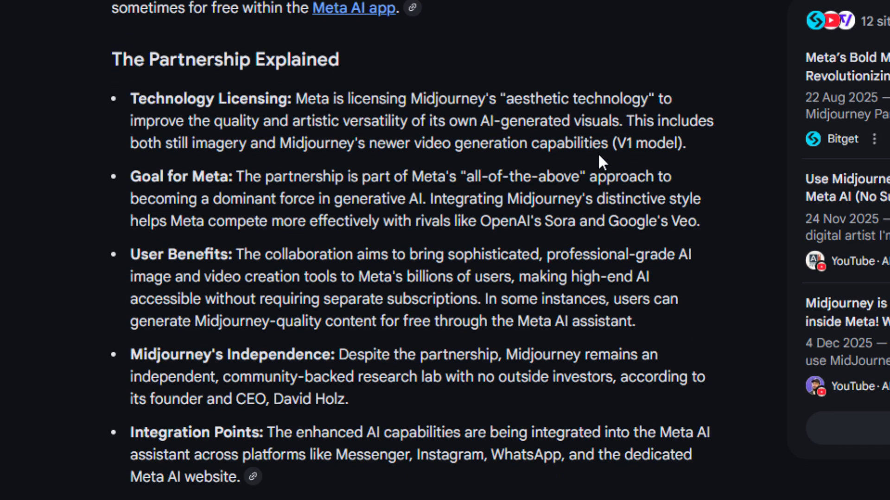
scroll(600, 162, down, 2)
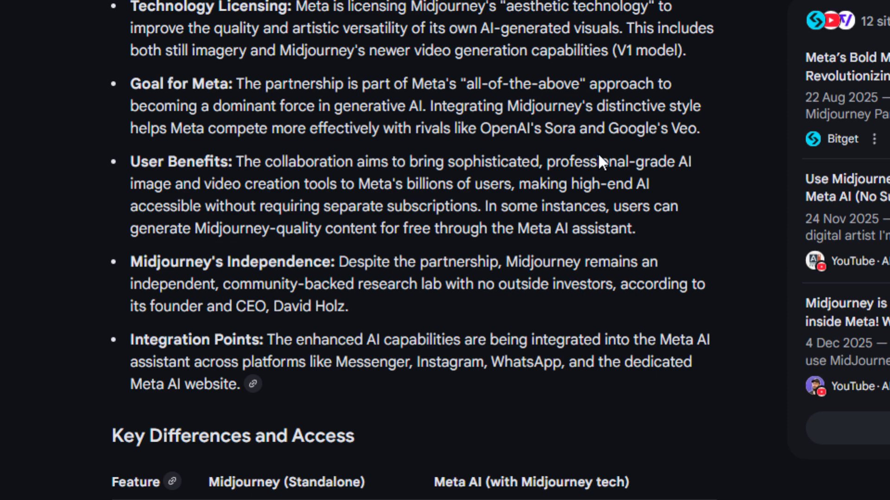
scroll(598, 156, down, 6)
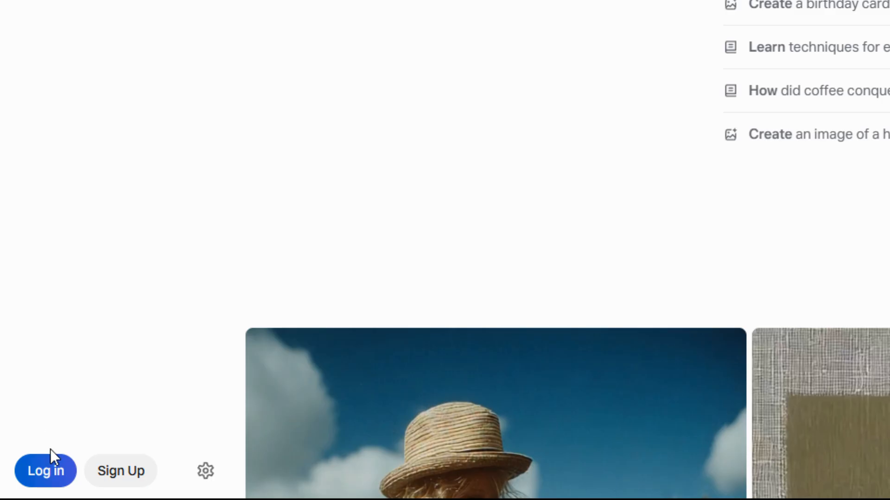
Start signing up for an account on the Meta AI site
click(120, 477)
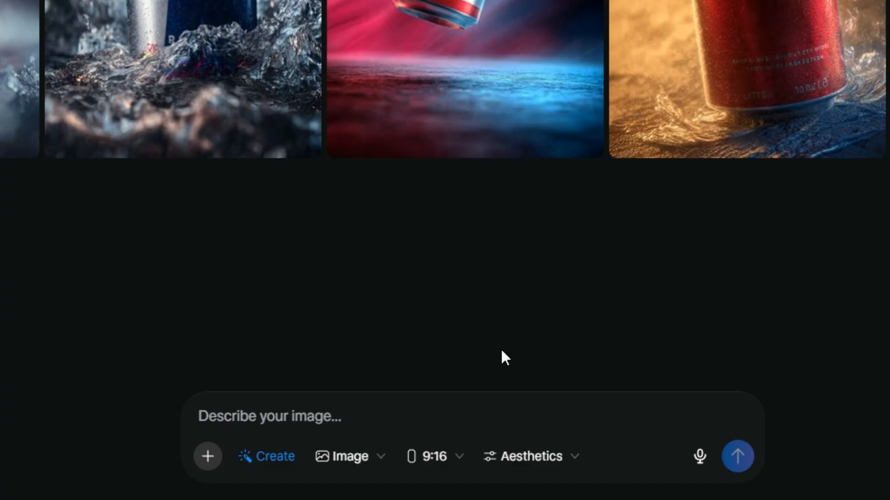
Enter the image prompt "Premium product photography of an energy drink can with water droplets, studio soft lights, clean background, sharp highlights, realistic reflections."
click(381, 413)
right_click(383, 413)
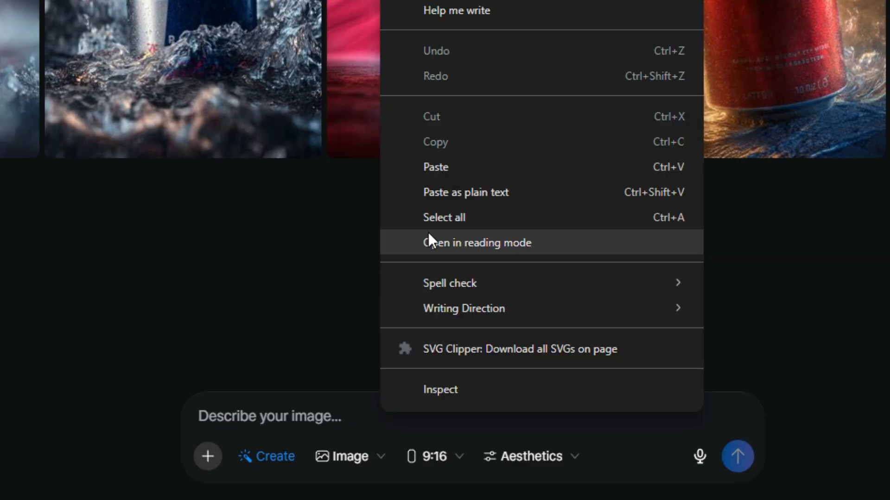
click(437, 166)
Review the output type and aspect ratio options for the image prompt without changing them
click(357, 464)
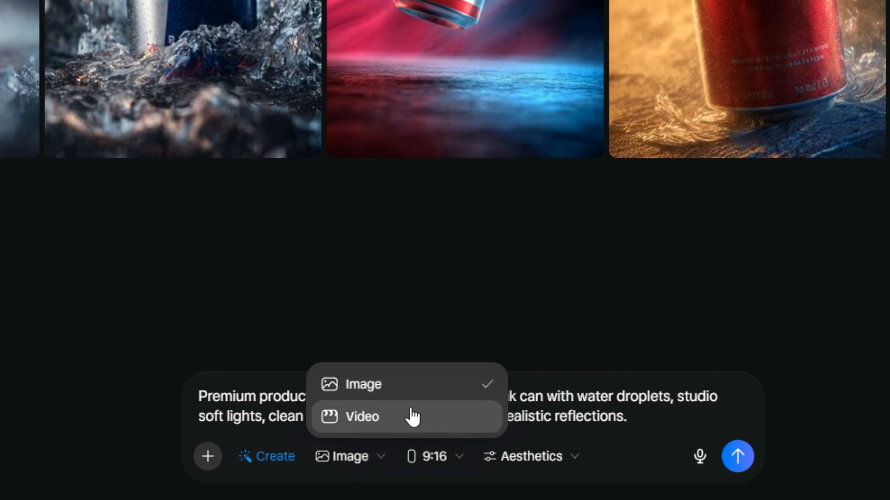
click(433, 459)
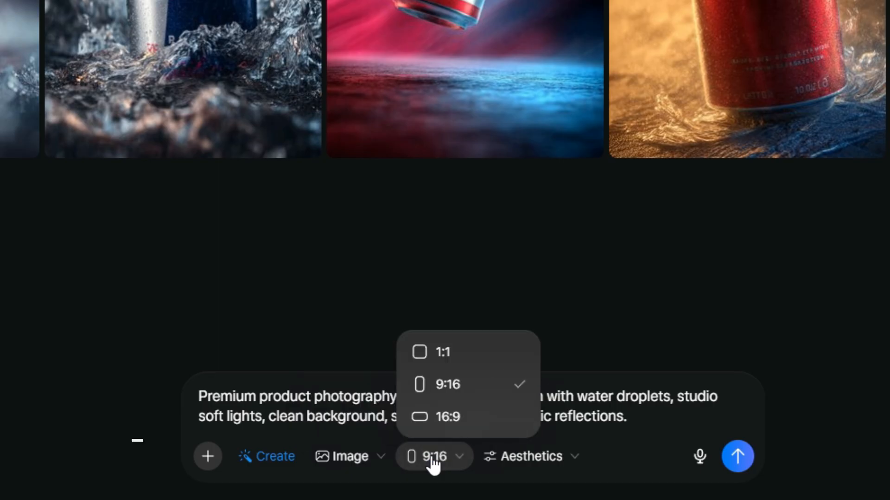
click(215, 457)
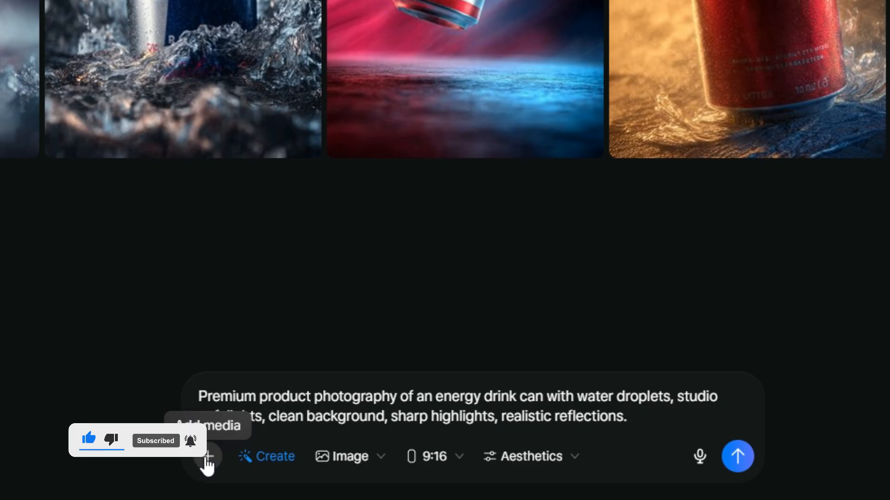
Set Stylisation to 0 in the aesthetics settings and generate the energy drink can images
click(554, 459)
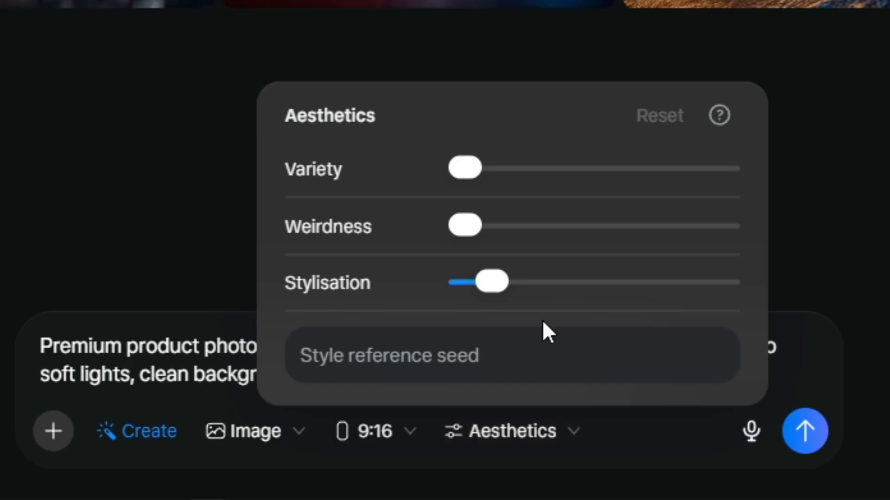
mouse_move(483, 290)
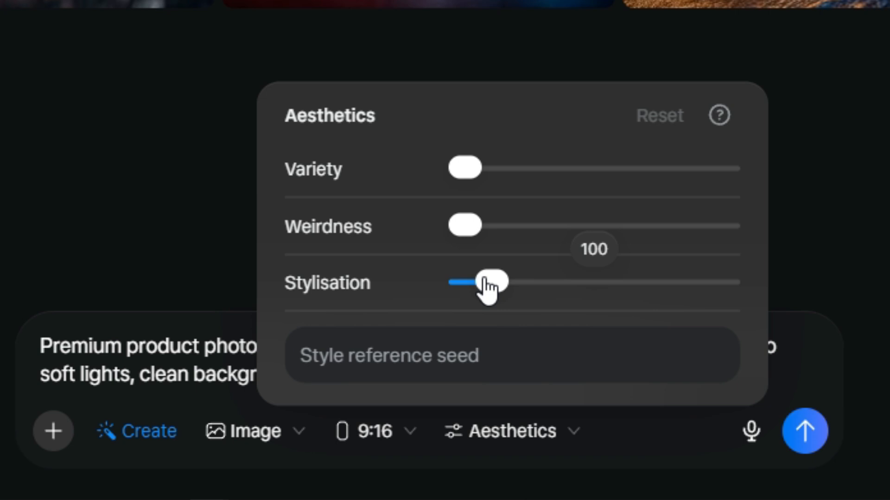
drag(486, 288, 430, 278)
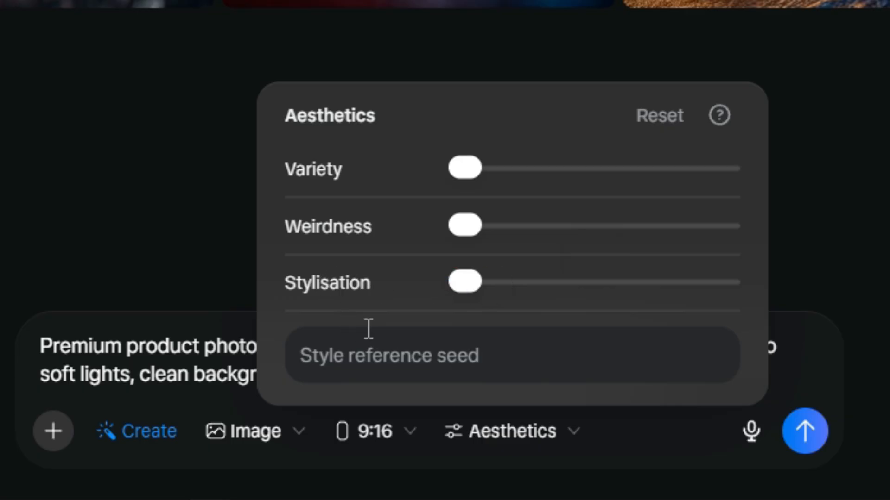
click(385, 360)
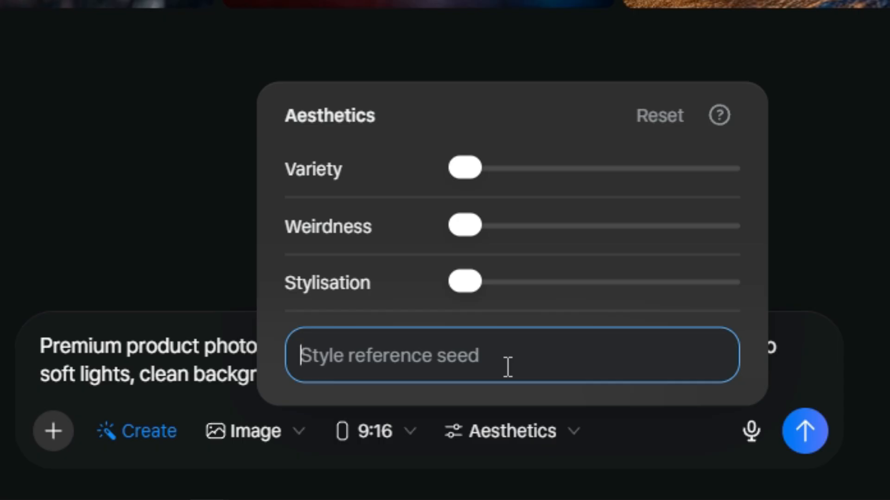
click(772, 439)
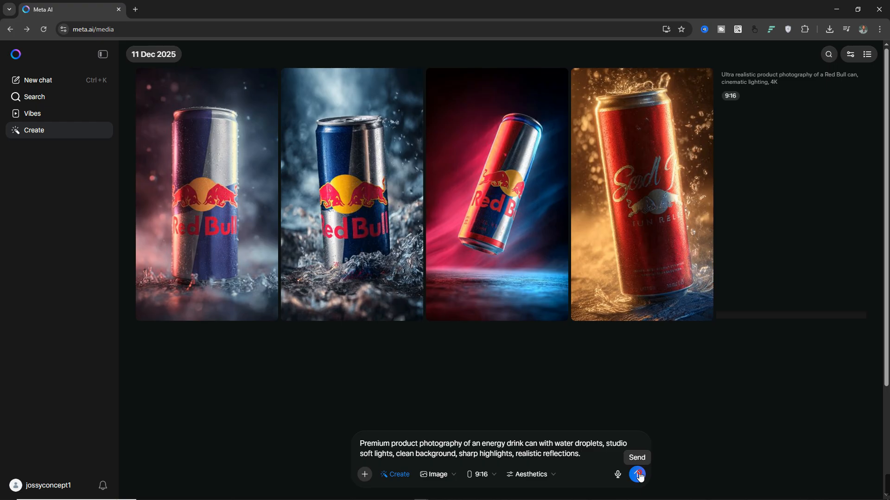
click(809, 433)
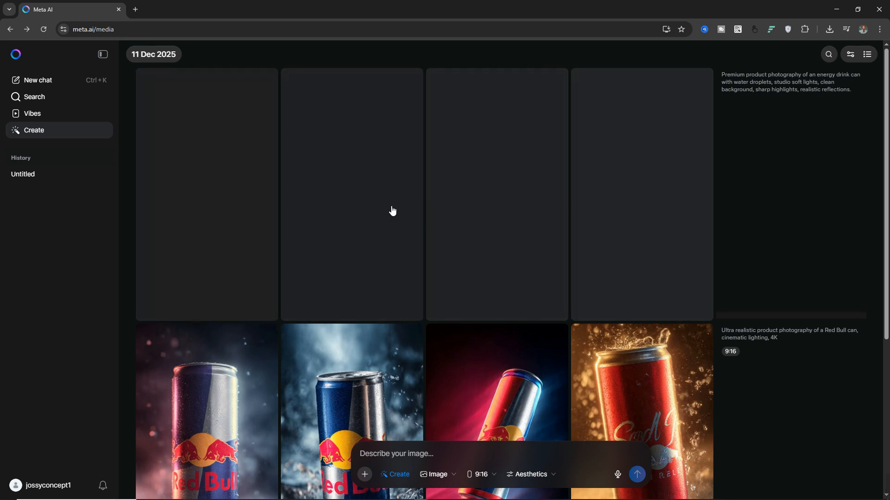
Open the first generated image, the blue can with the gold rim, and download it
mouse_move(393, 211)
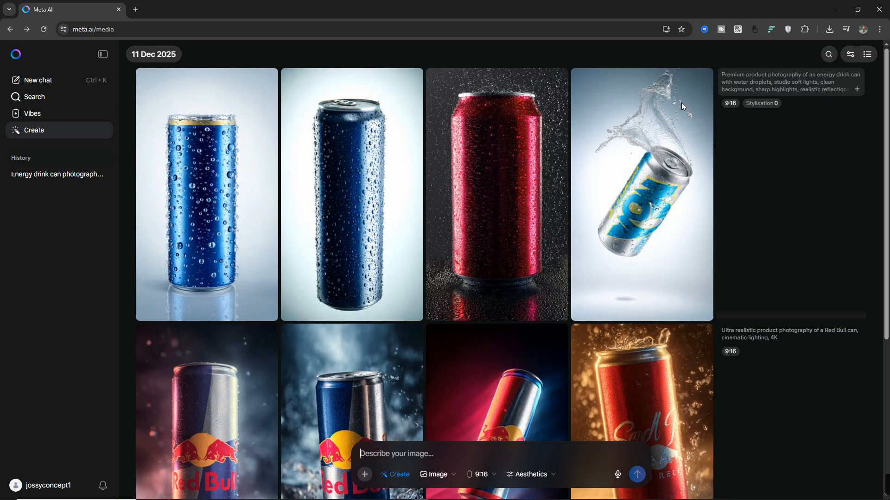
click(232, 162)
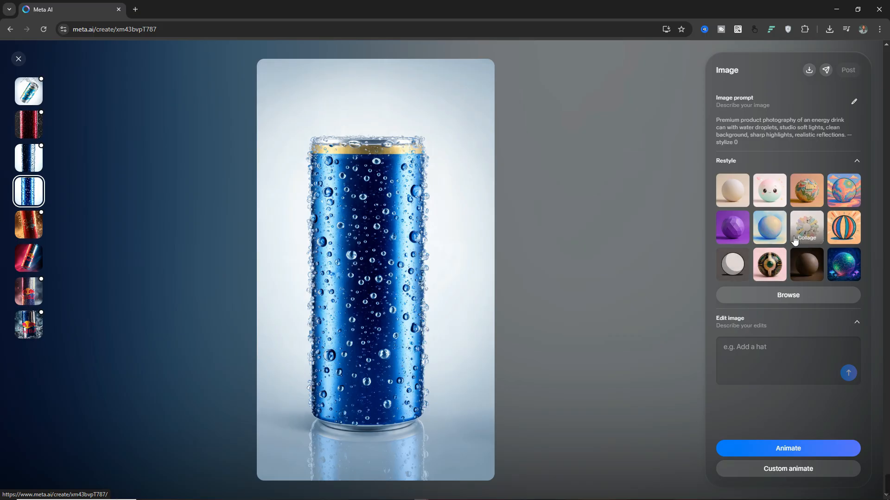
click(791, 359)
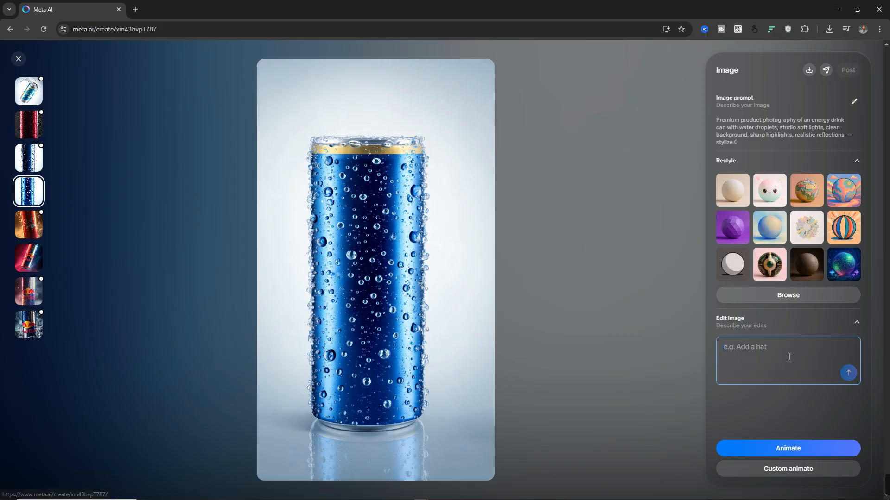
click(809, 70)
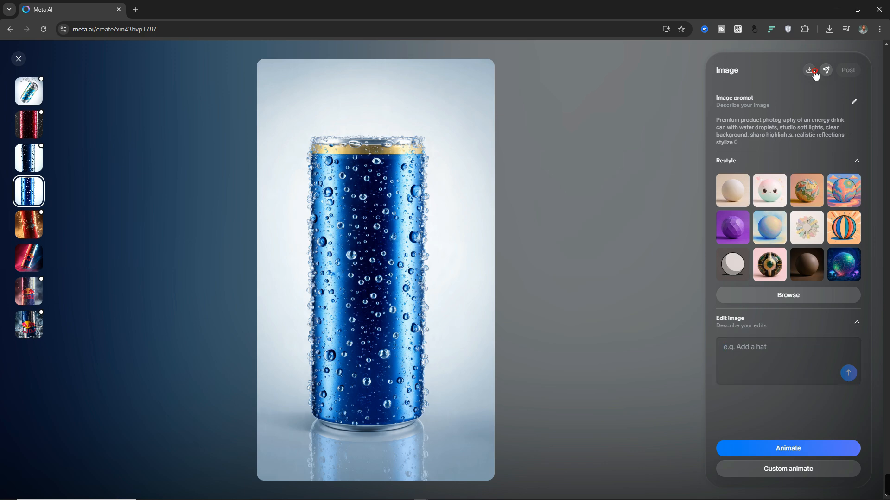
Open the downloaded premium_product_photography_of_an_energy_drink.jpeg and inspect its detail at full size
click(747, 61)
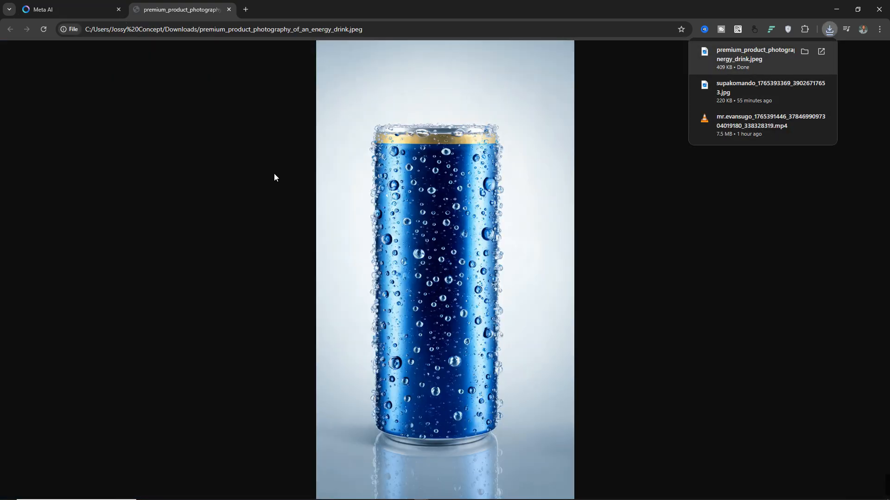
click(413, 198)
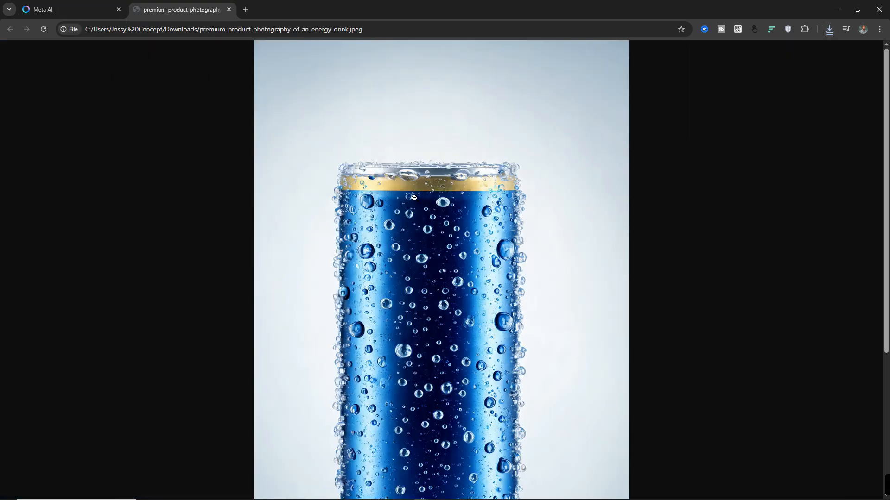
scroll(426, 179, down, 6)
click(427, 179)
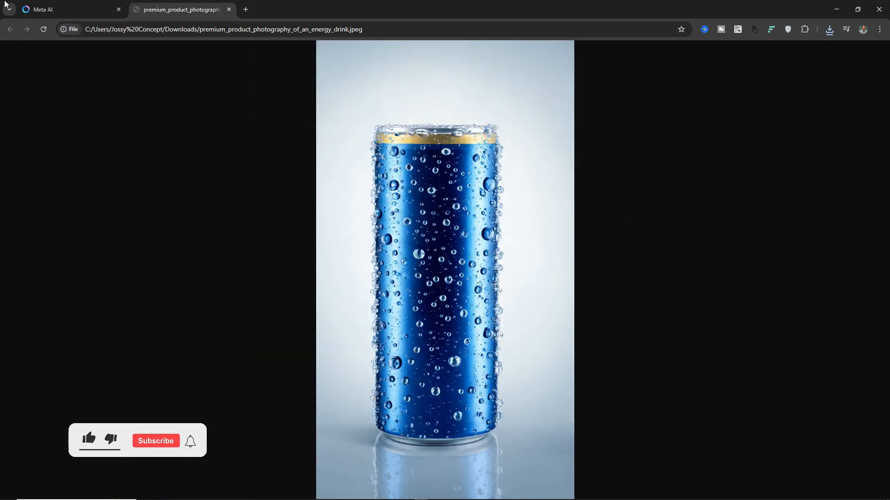
Generate images from the prompt "Ultra-realistic close-up portrait of a human face, sharp eyes, natural skin texture, soft lighting, clean background, detailed facial features, photorealistic."
click(41, 11)
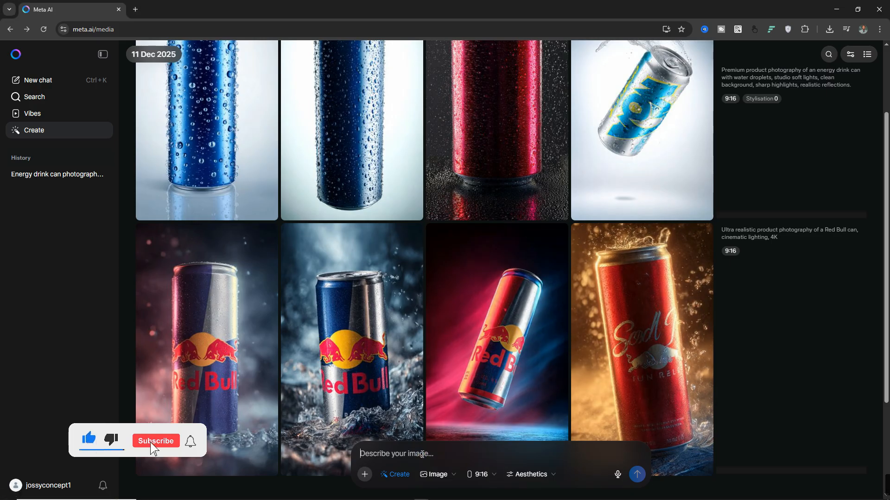
right_click(419, 457)
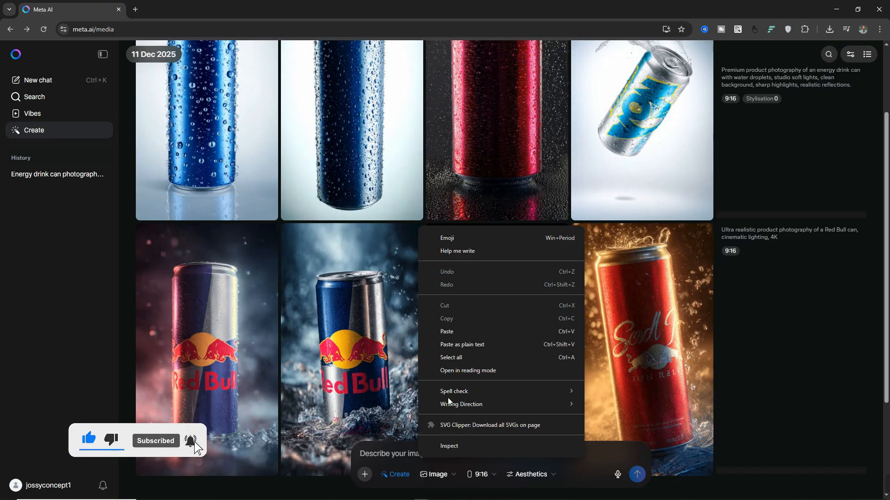
click(468, 332)
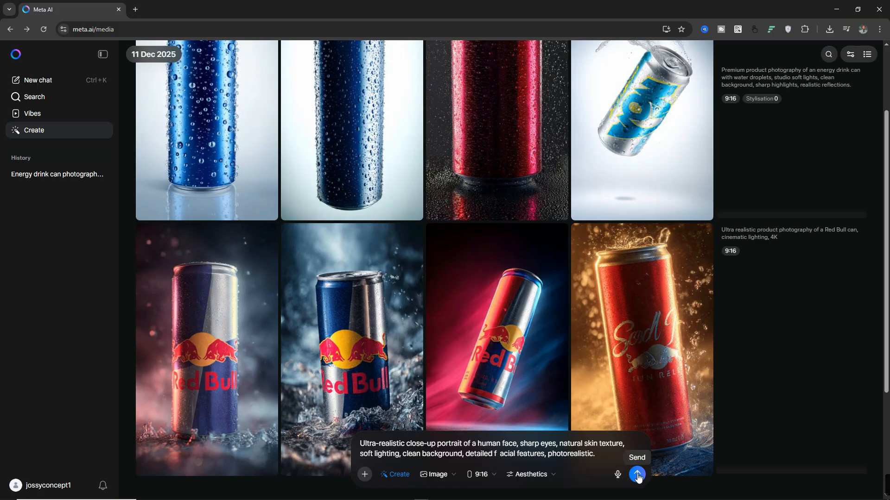
click(638, 475)
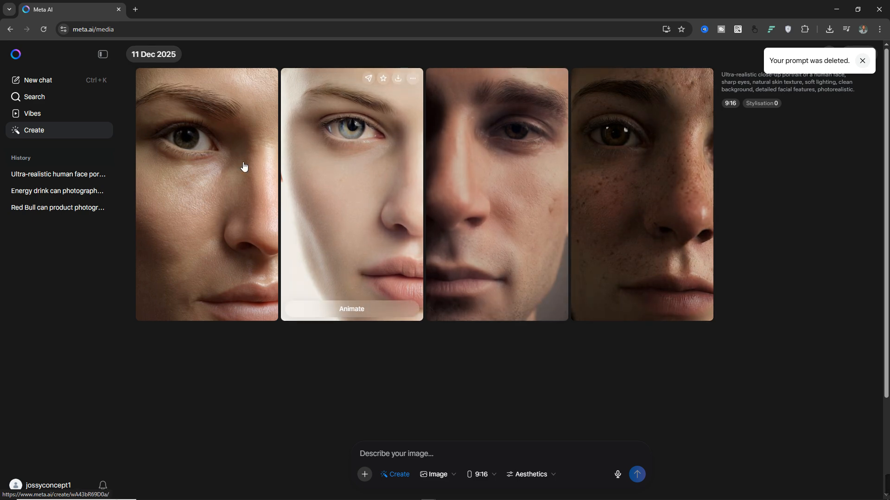
Open the third generated portrait, and inspect the downloaded ultra_realistic_close_up_portrait_of_a_human_face.jpeg at full size
click(467, 171)
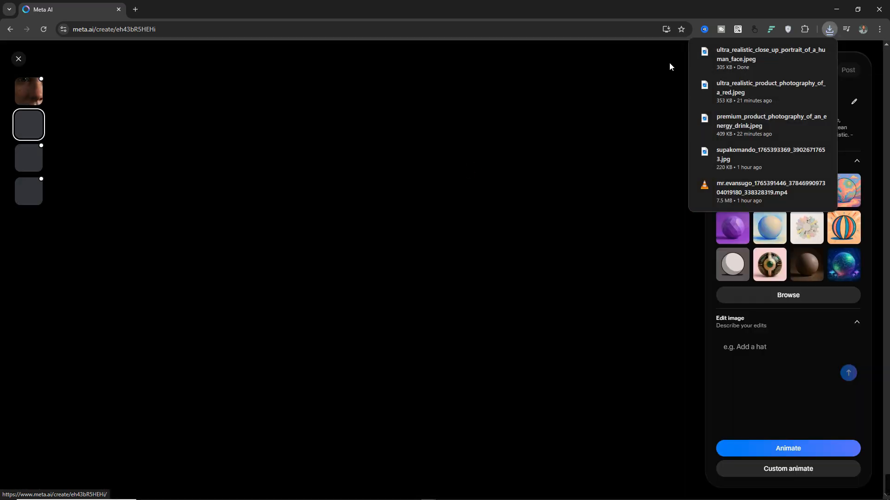
drag(750, 54, 150, 13)
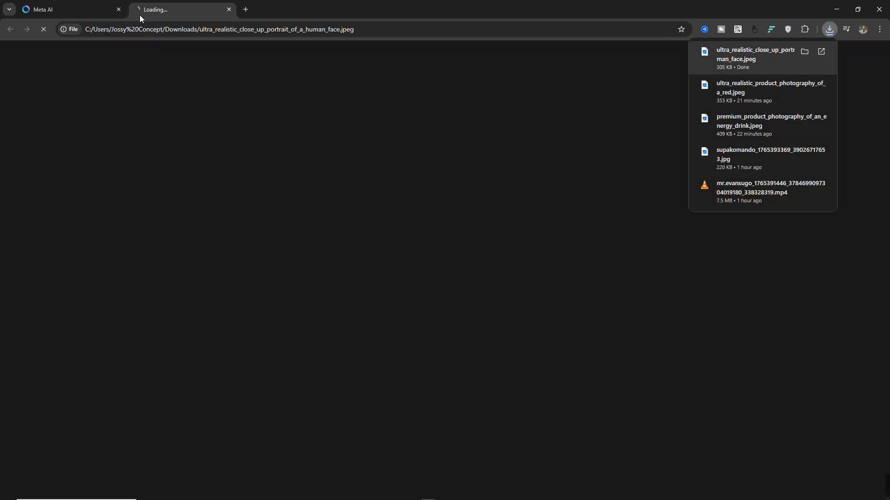
click(406, 195)
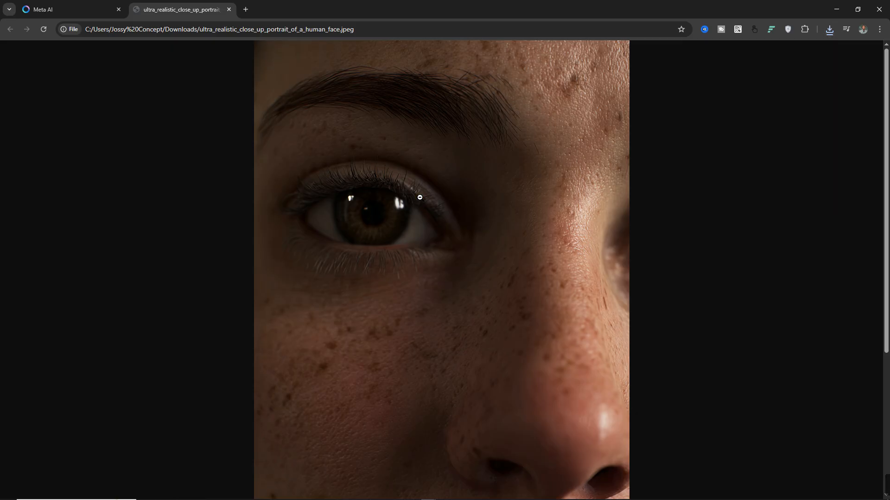
click(420, 197)
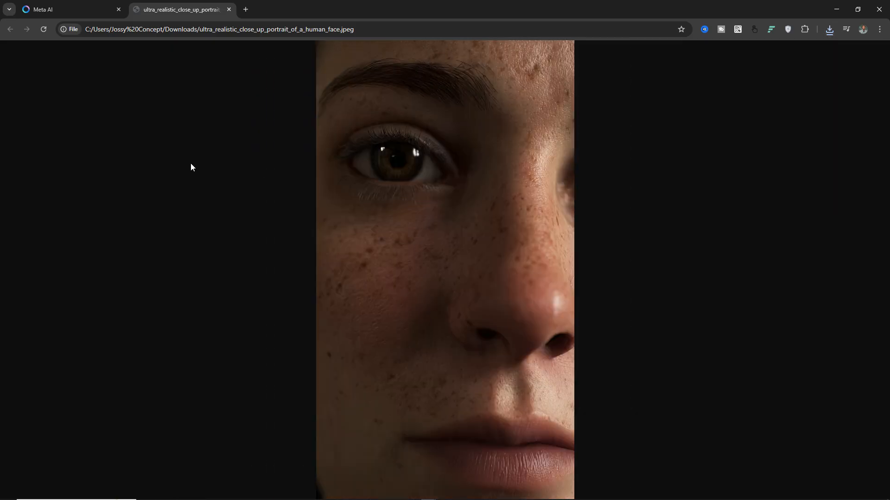
Return to the Meta AI image viewer and look through the other generated face portraits, ending on the freckled one
click(68, 6)
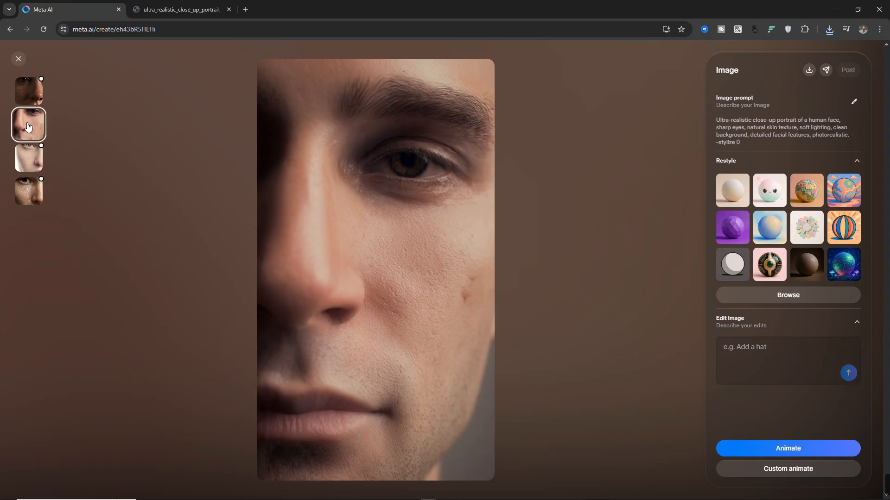
click(28, 153)
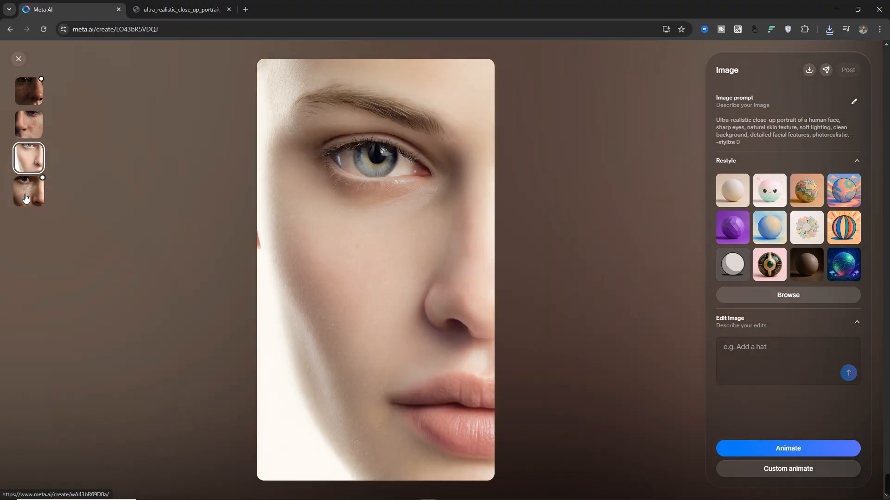
click(25, 196)
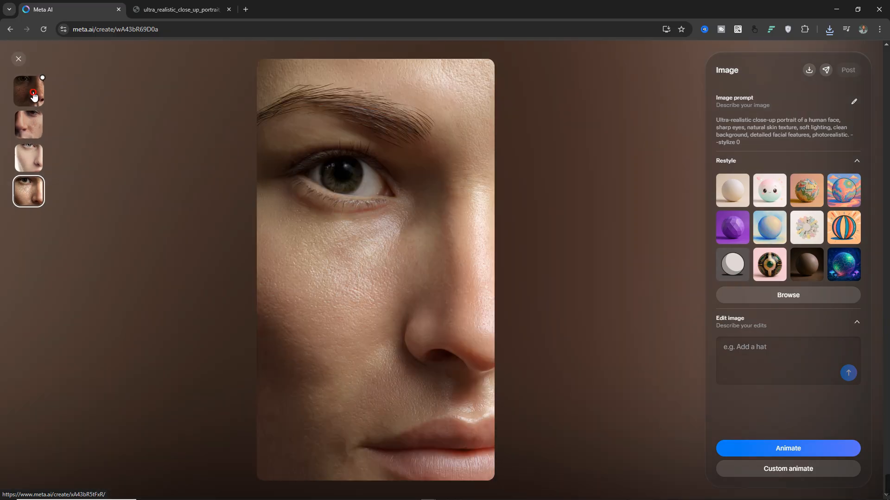
click(33, 93)
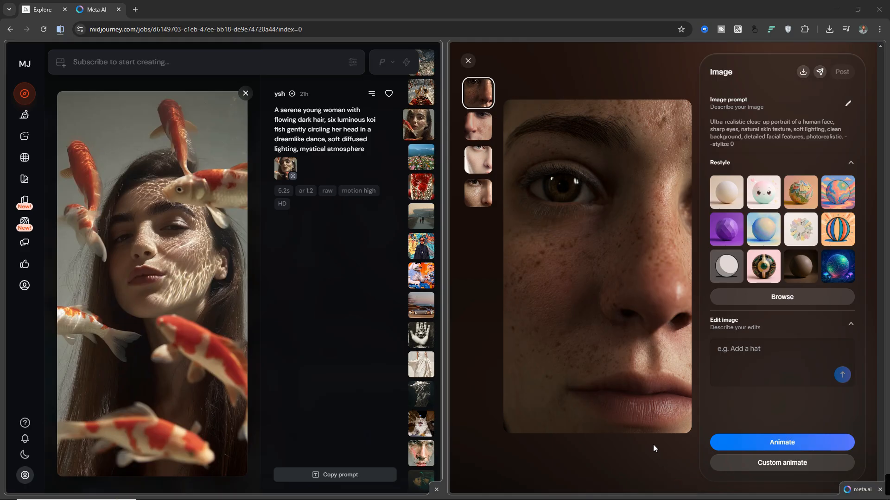
Return from the freckled portrait to the generated portrait gallery, and open the source still of the Midjourney koi fish video
click(340, 302)
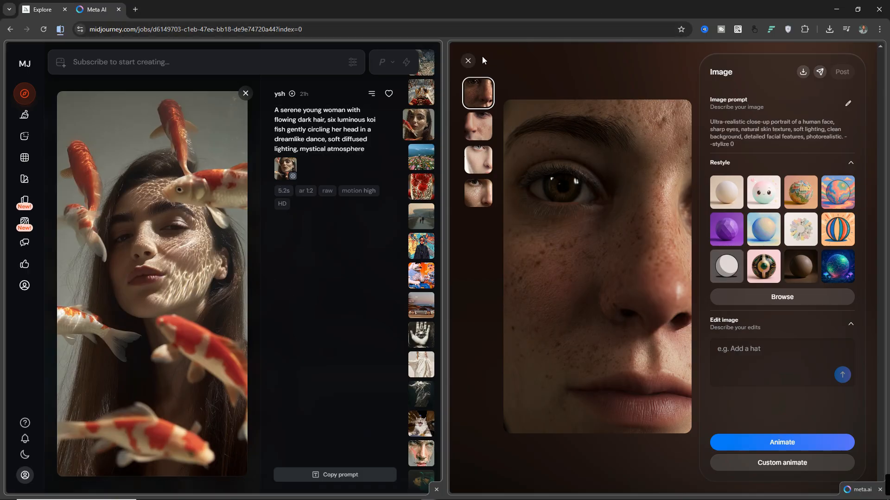
click(468, 60)
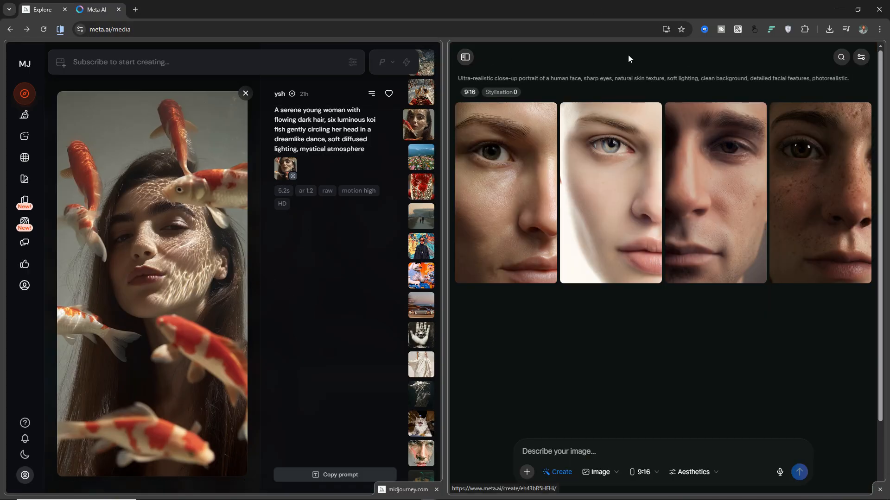
click(465, 61)
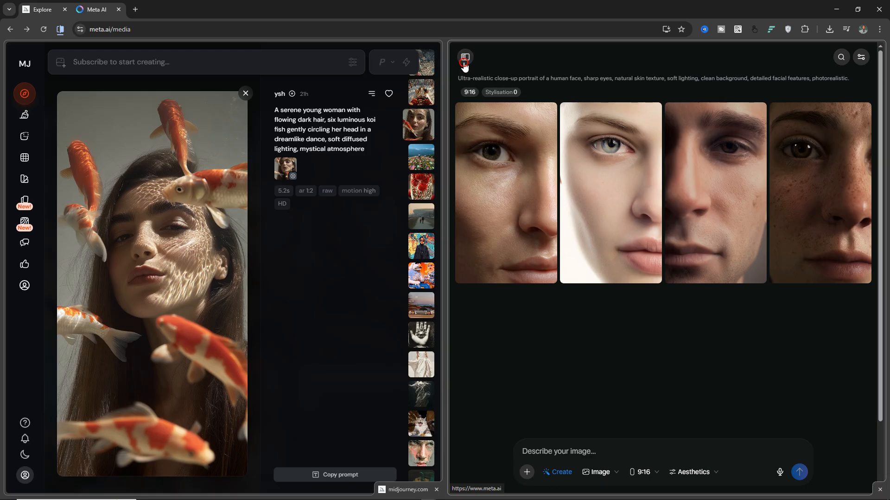
click(622, 167)
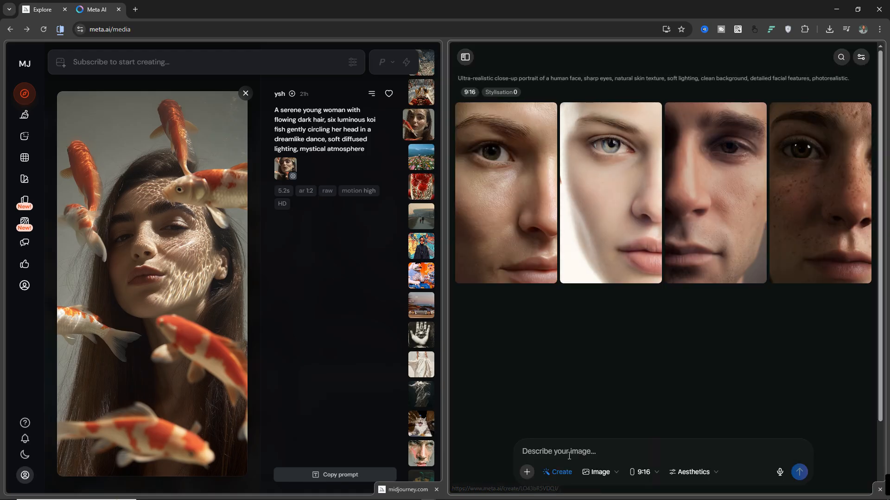
mouse_move(307, 131)
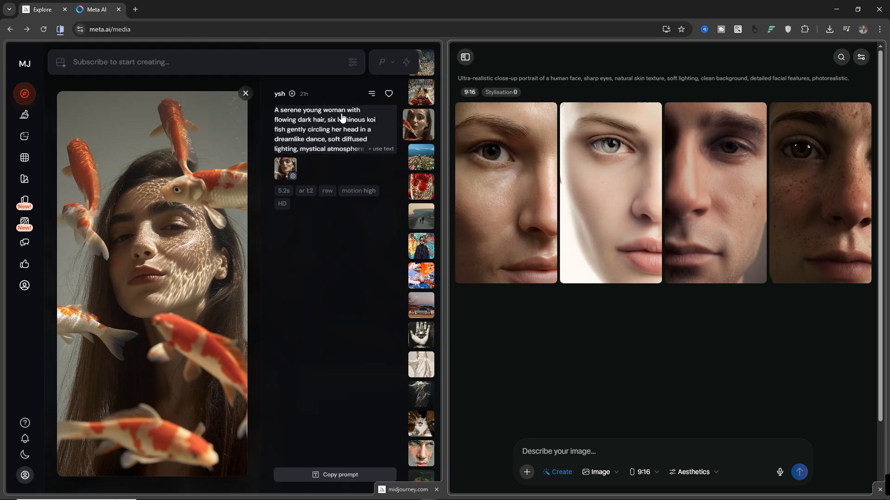
click(289, 177)
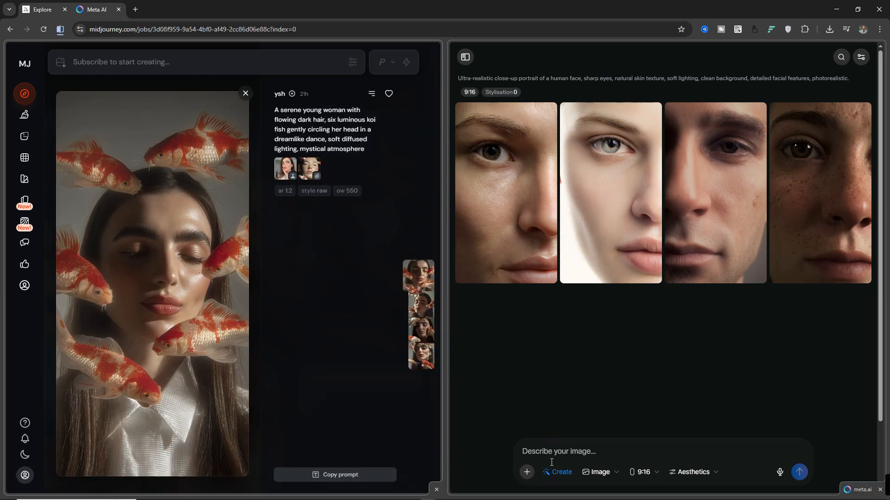
Generate 9:16 images in Meta AI from the copied Midjourney prompt "A serene young woman with flowing dark hair, six luminous koi fish…", checking the Aesthetics settings
click(561, 457)
right_click(560, 456)
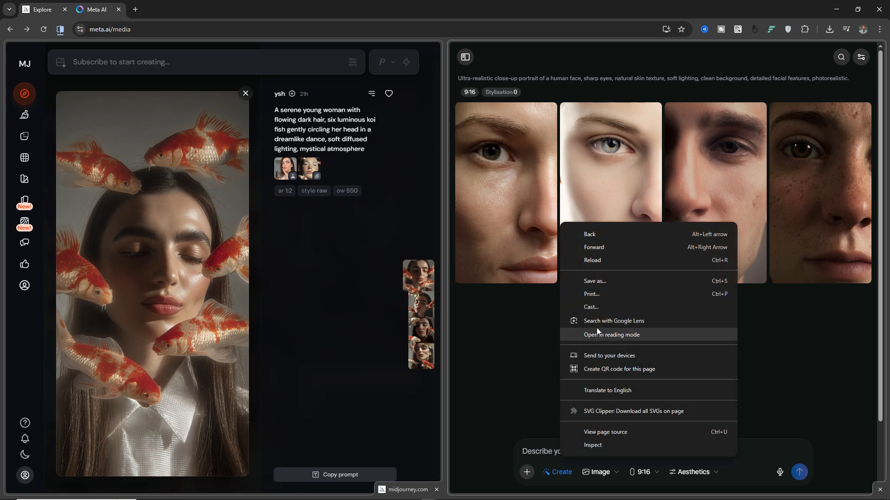
right_click(539, 451)
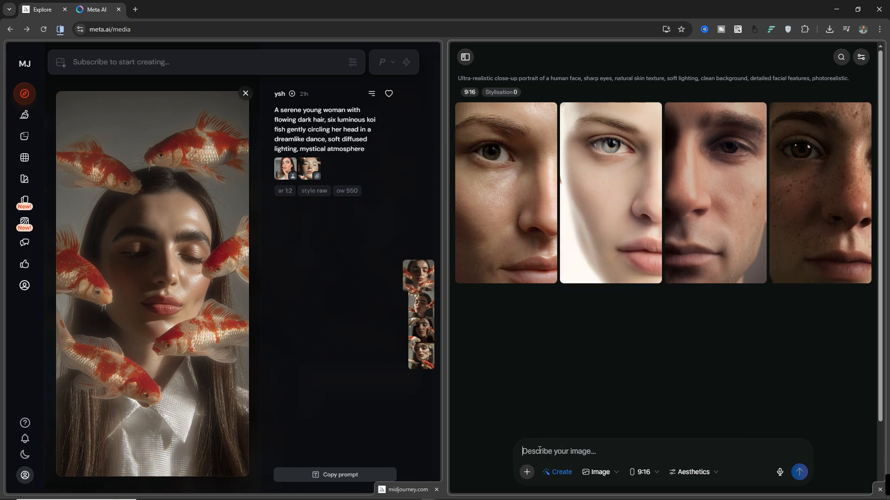
click(567, 320)
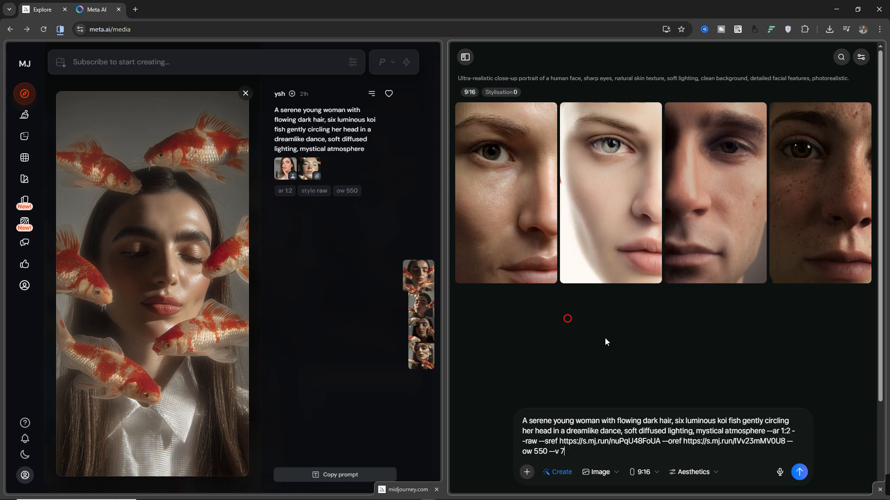
click(693, 471)
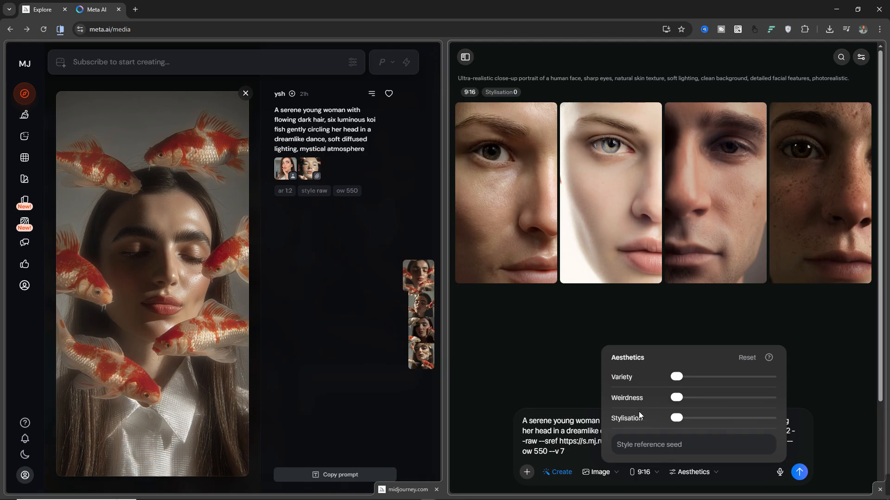
double_click(317, 201)
click(318, 193)
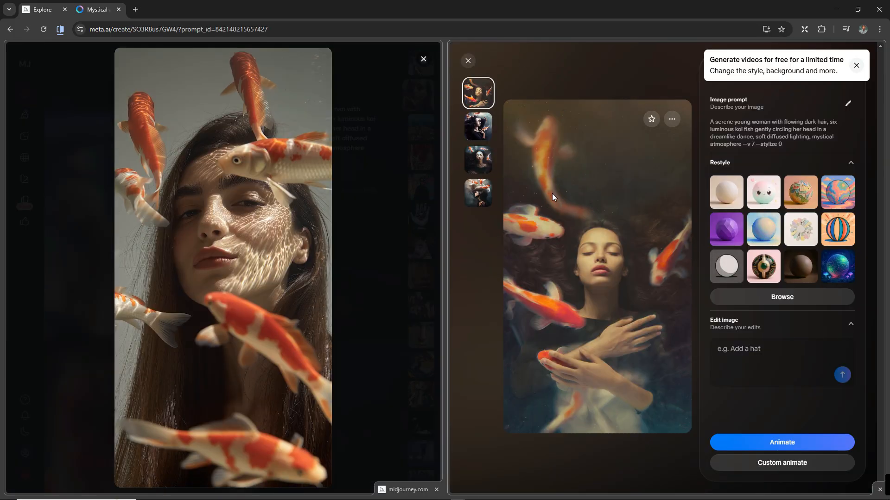
Custom-animate the first generated koi fish image using the same pasted prompt, and open the resulting video
click(468, 60)
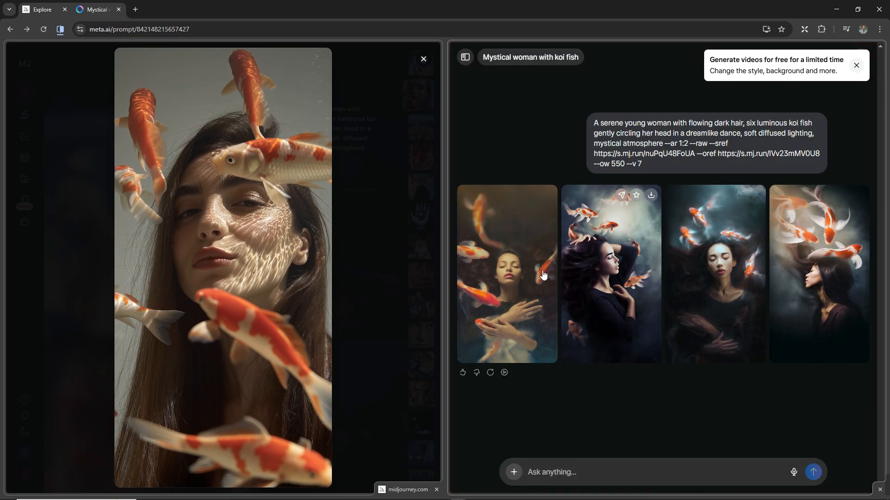
click(507, 286)
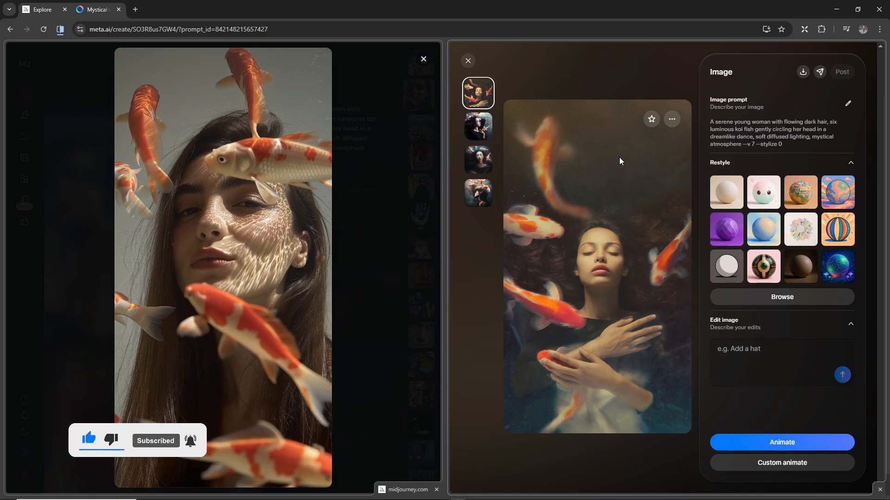
click(770, 464)
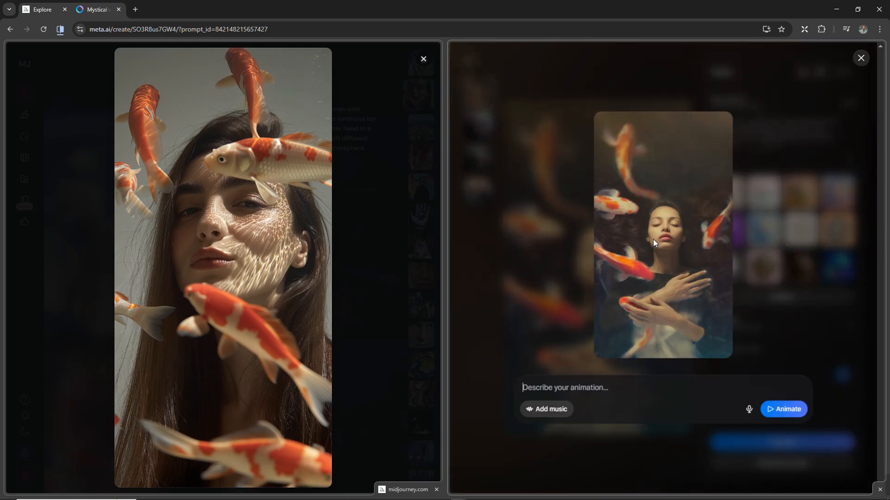
right_click(569, 392)
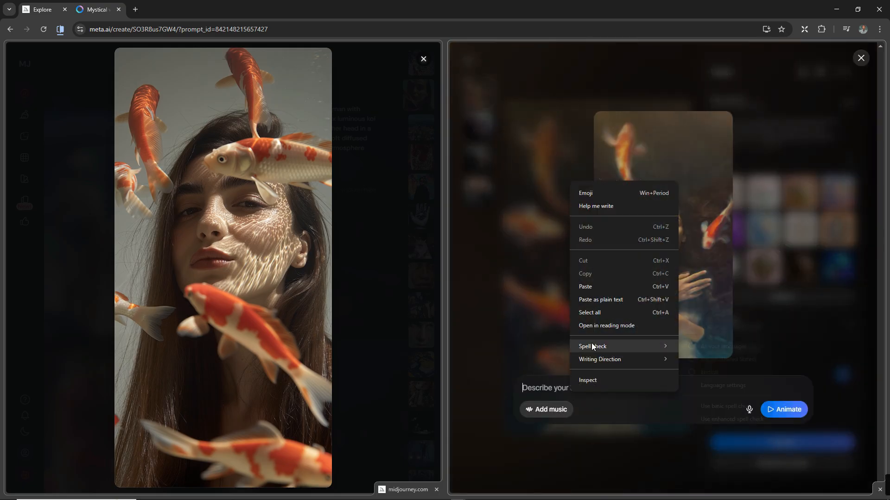
click(598, 290)
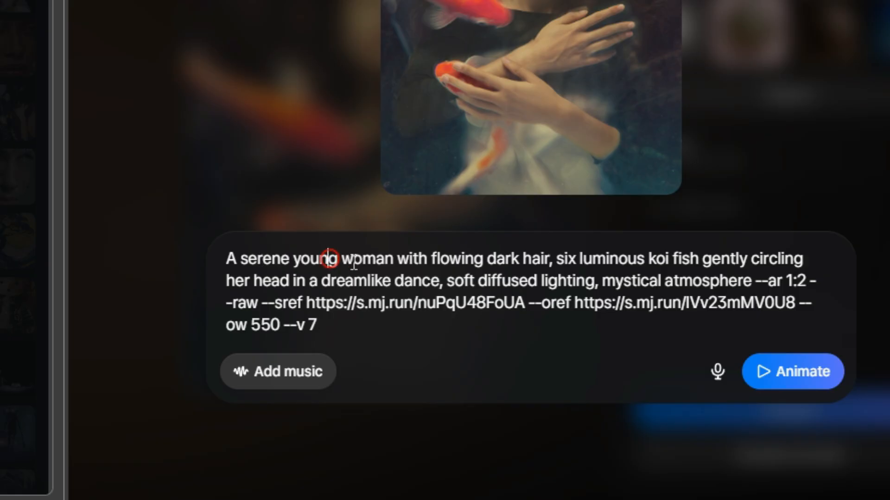
drag(569, 373, 633, 380)
drag(467, 277, 813, 319)
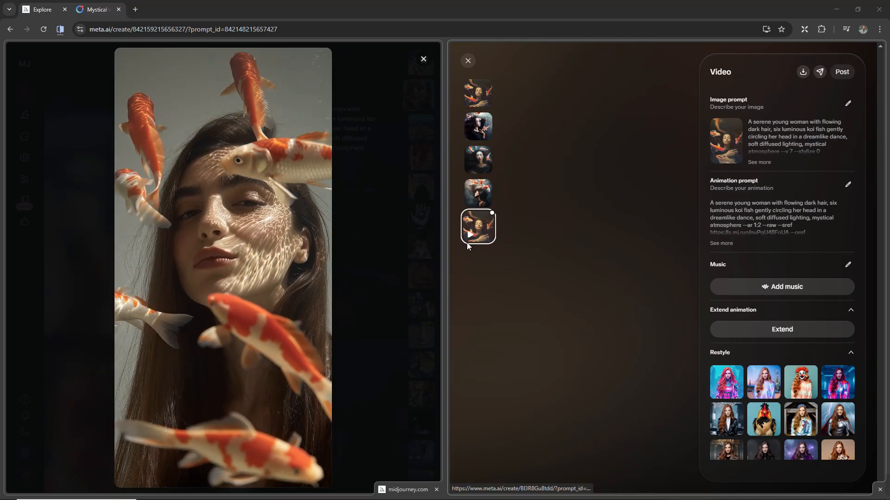
click(482, 234)
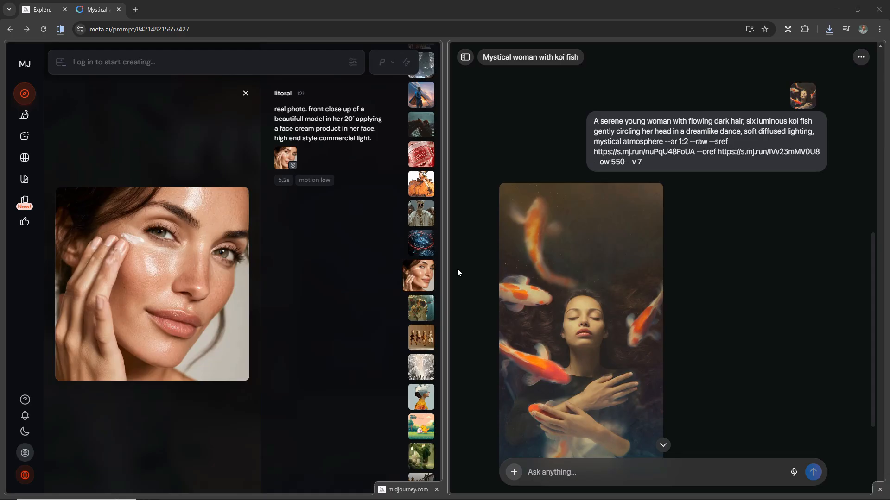
Leave the koi fish conversation for the Meta AI media gallery and set the new image's aspect ratio to 1:1
click(466, 59)
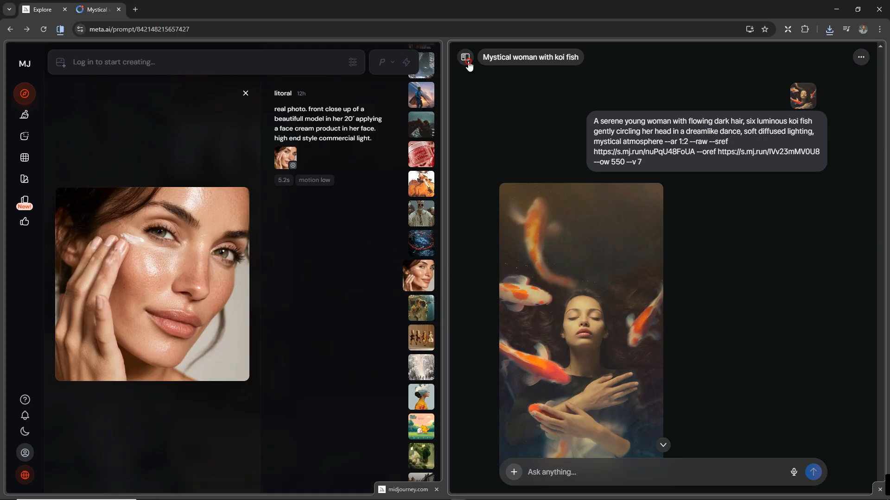
drag(496, 83, 483, 136)
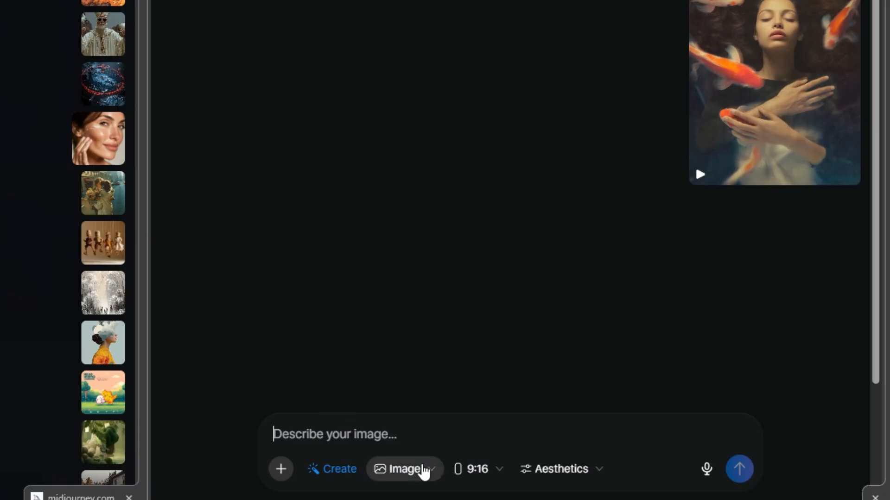
click(471, 471)
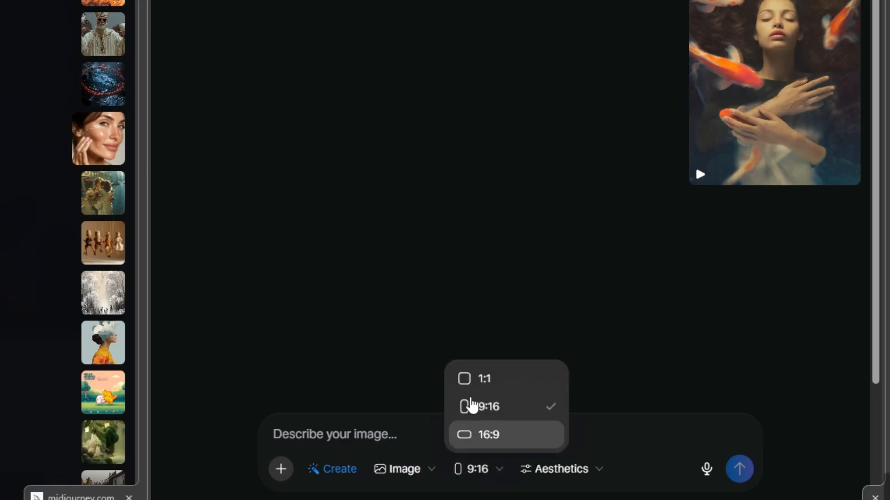
click(479, 381)
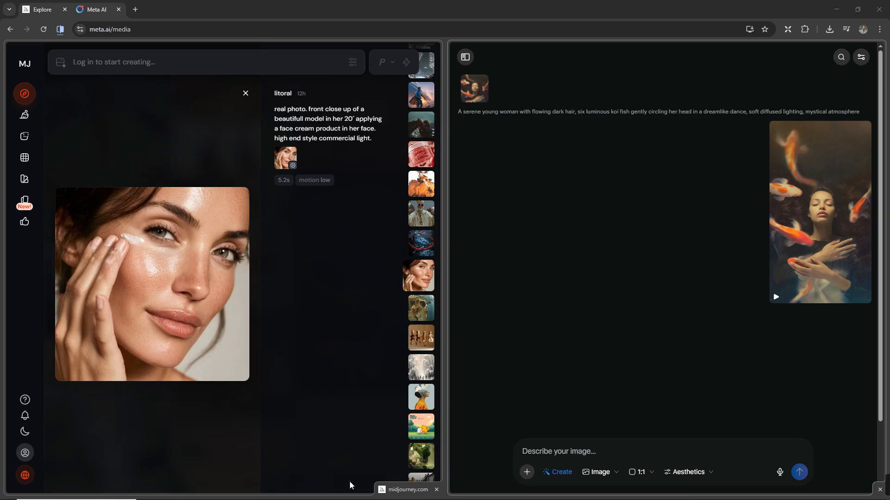
Generate images from the copied Midjourney face cream prompt, correcting it to "a beautiful model in her 20s" and removing "--v 7"
click(350, 486)
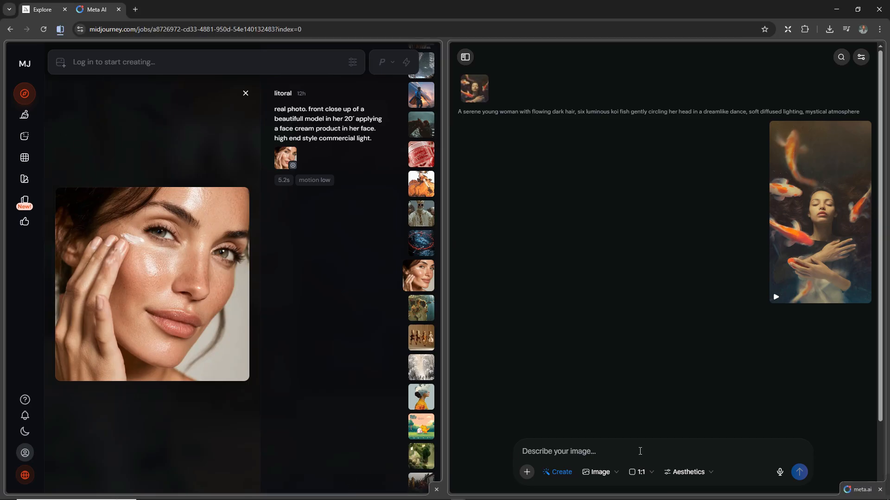
right_click(599, 452)
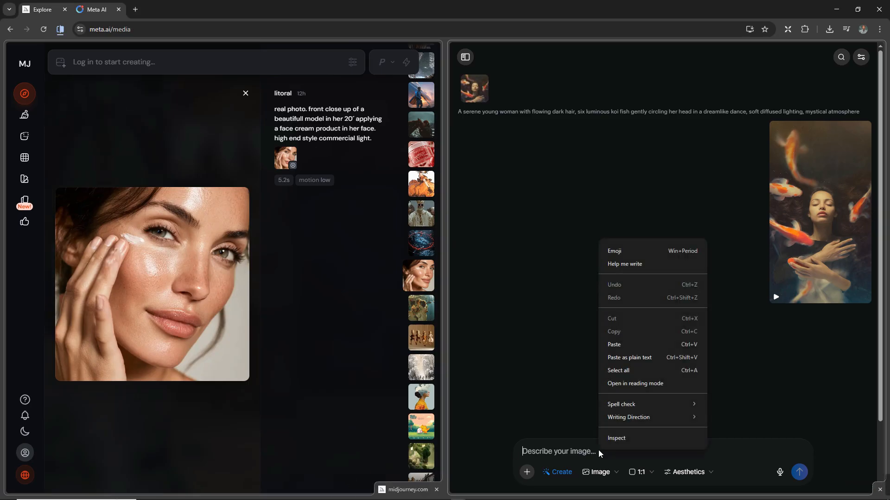
click(636, 344)
drag(559, 453, 718, 453)
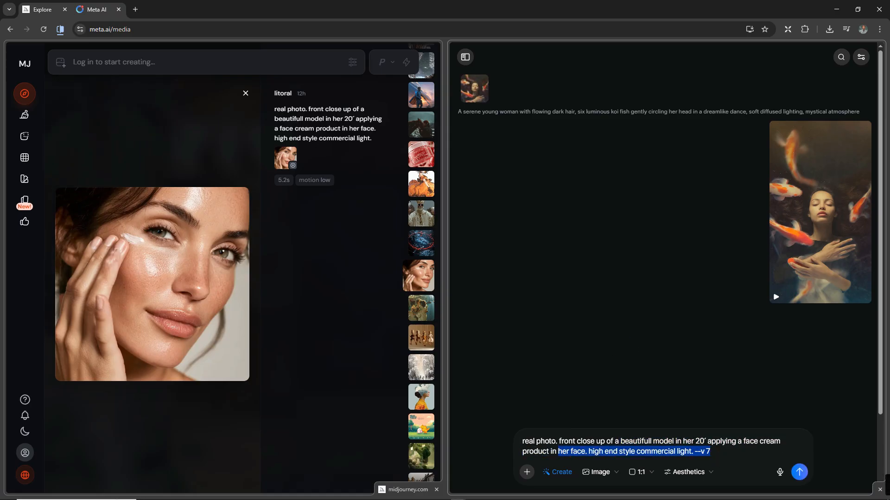
click(687, 472)
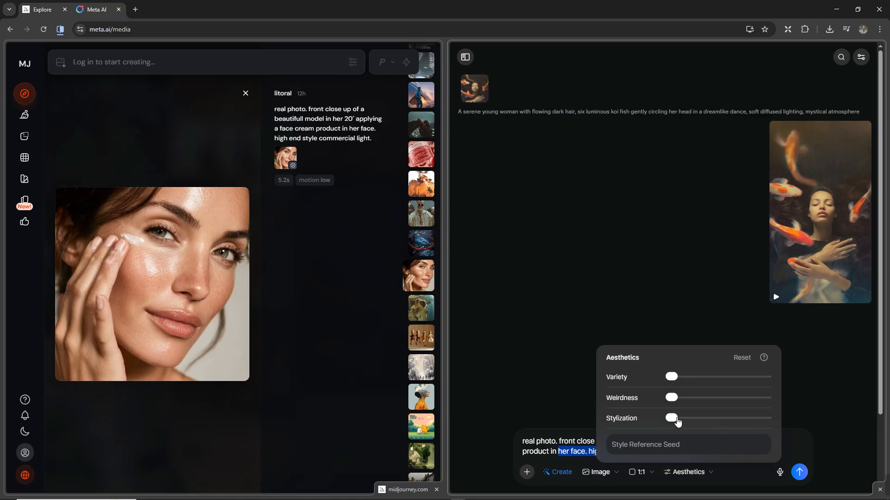
click(539, 443)
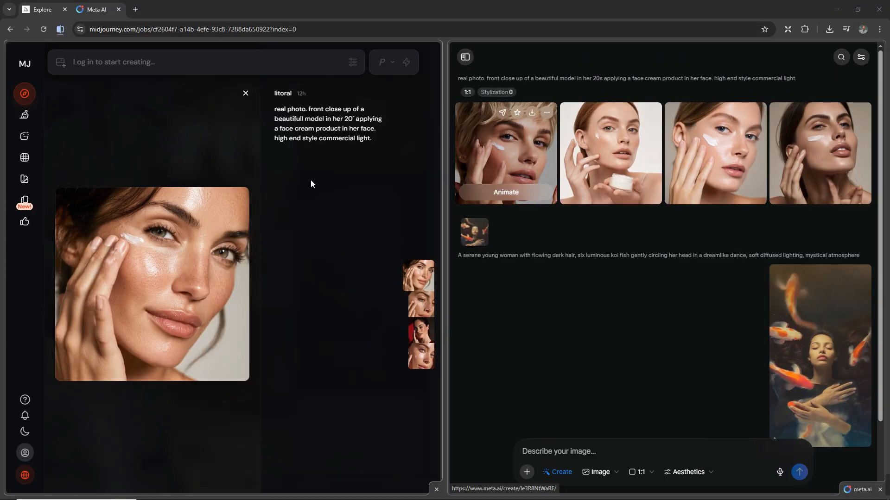
Compare the generated face cream images with the Midjourney variations of the same prompt, ending on the first variation
mouse_move(754, 117)
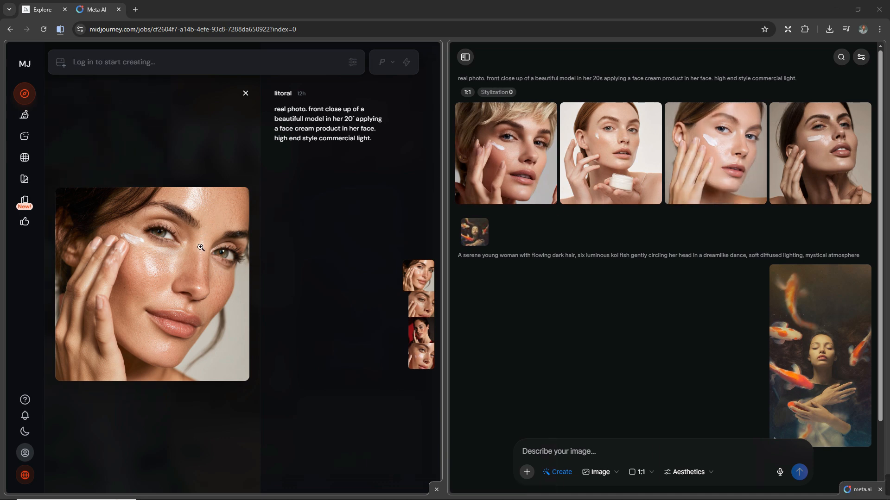
click(422, 308)
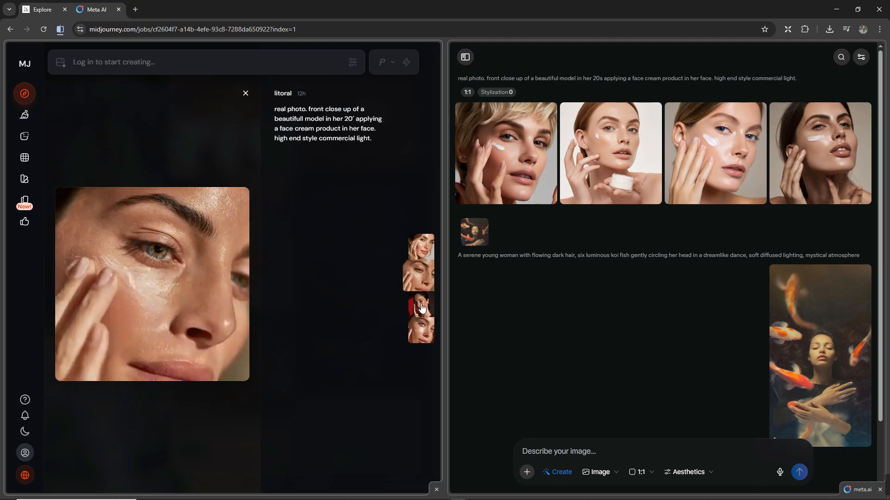
click(427, 243)
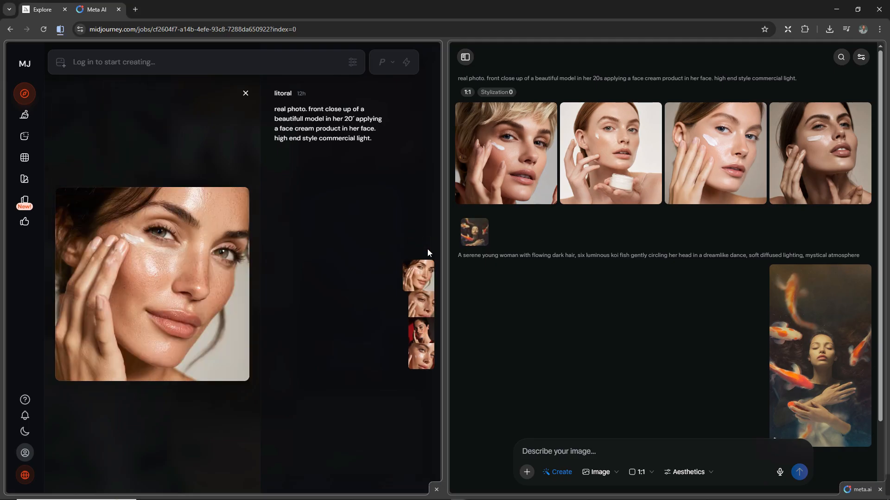
click(423, 305)
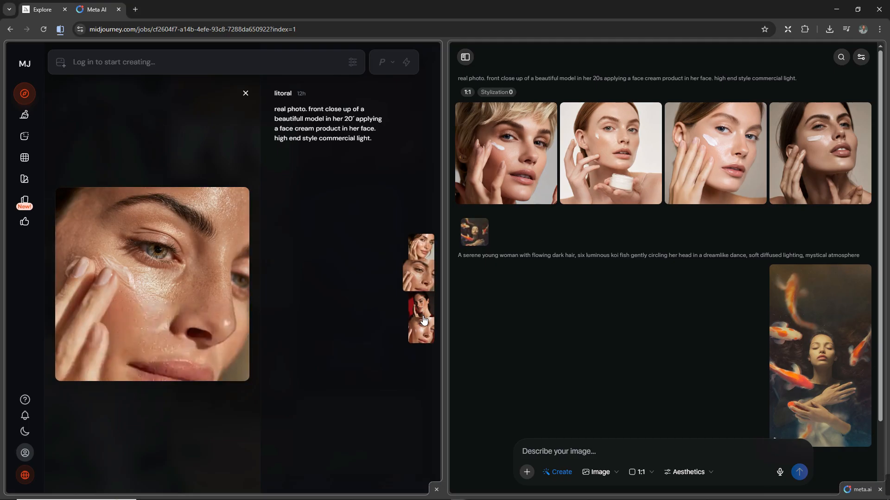
click(422, 331)
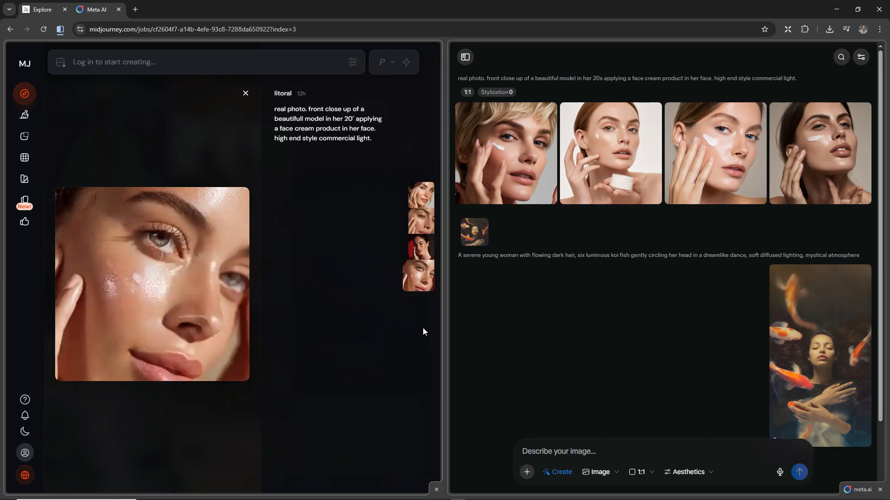
click(421, 203)
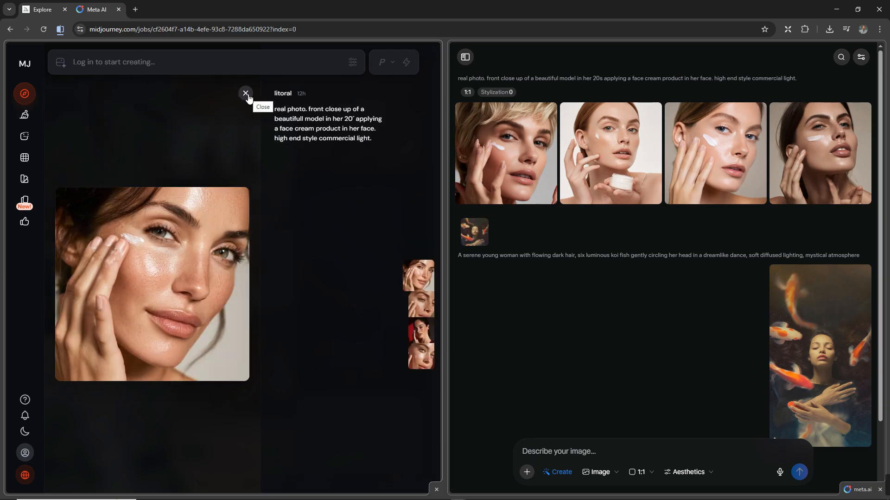
Go back to the animated Midjourney face cream job, and animate the third generated face cream image in Meta AI
click(12, 30)
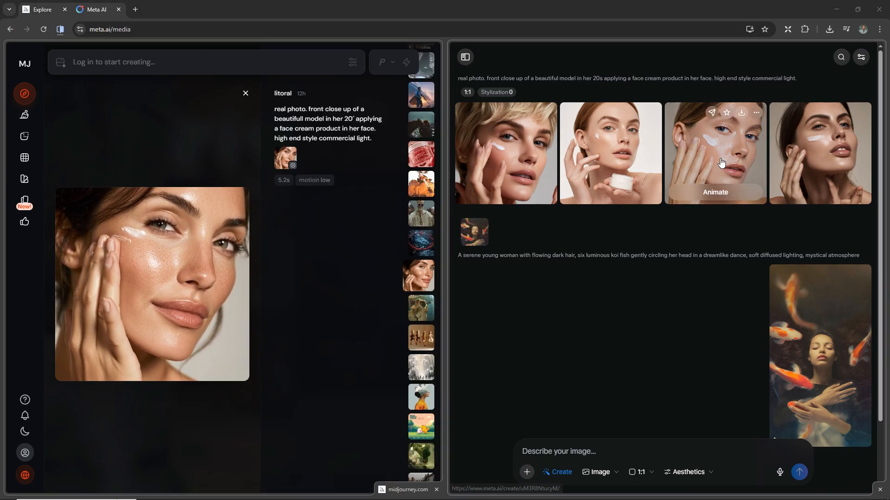
click(692, 192)
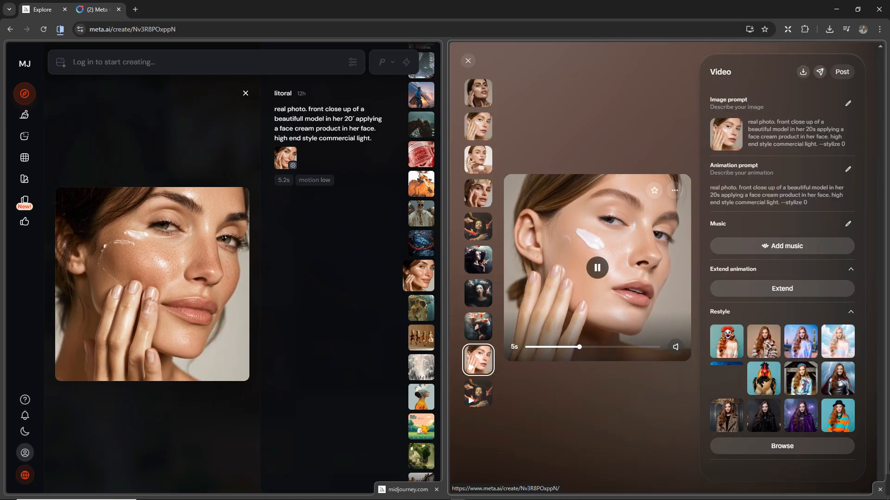
Replay the animated face cream video from its beginning
click(522, 346)
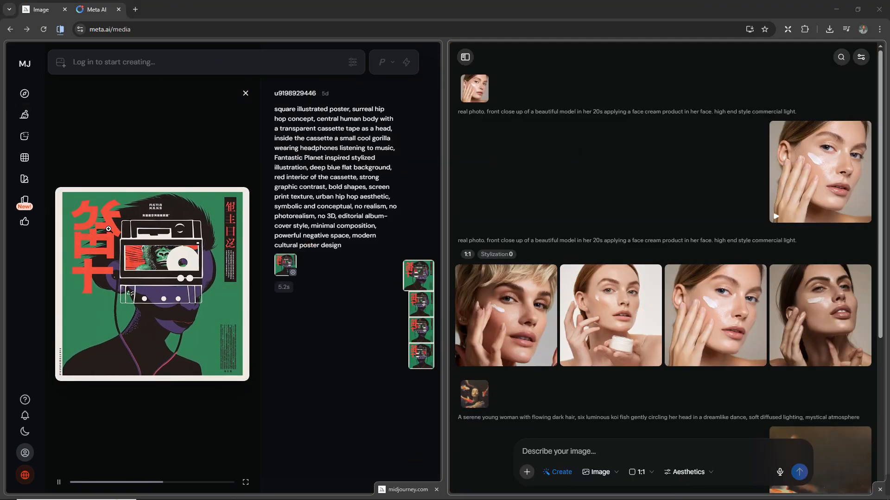
Generate 1:1 images in Meta AI from the copied Midjourney prompt for the surreal hip hop cassette-head poster, keeping its Midjourney parameters
right_click(646, 247)
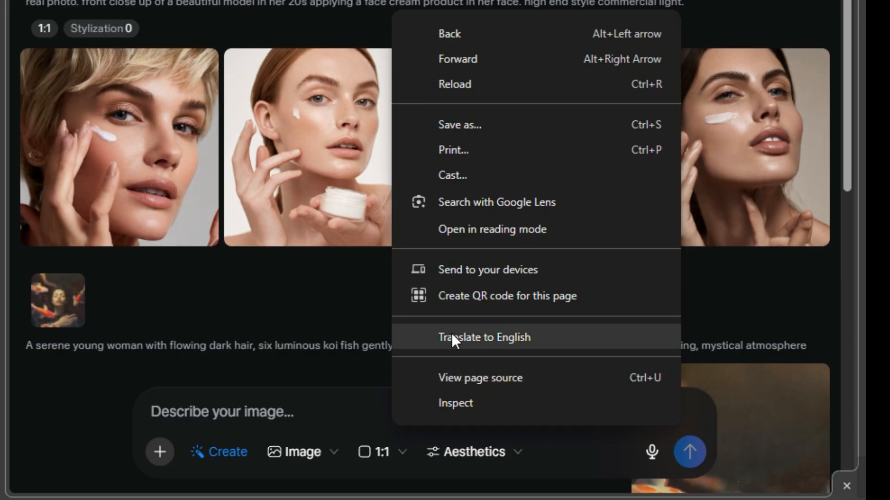
click(594, 451)
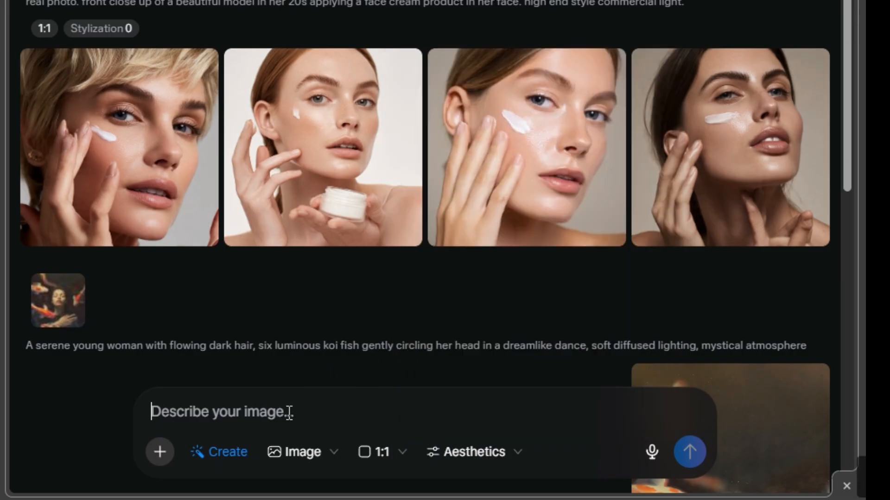
right_click(289, 412)
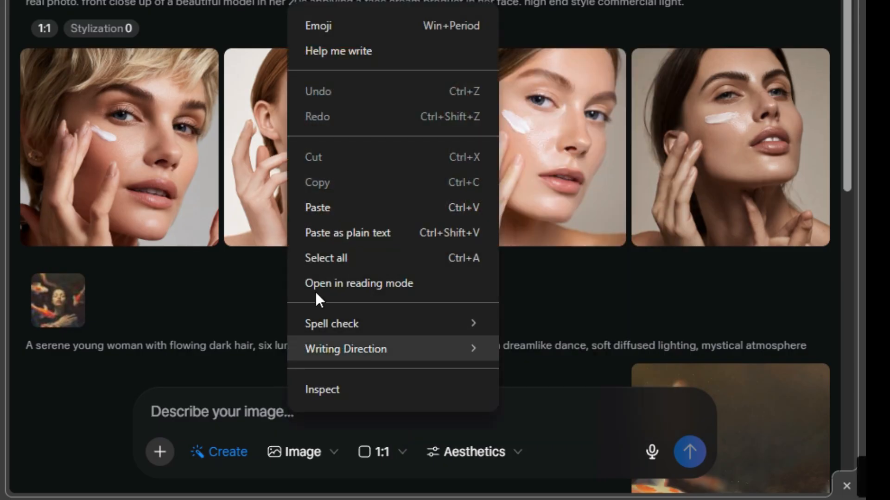
click(326, 210)
scroll(271, 343, up, 2)
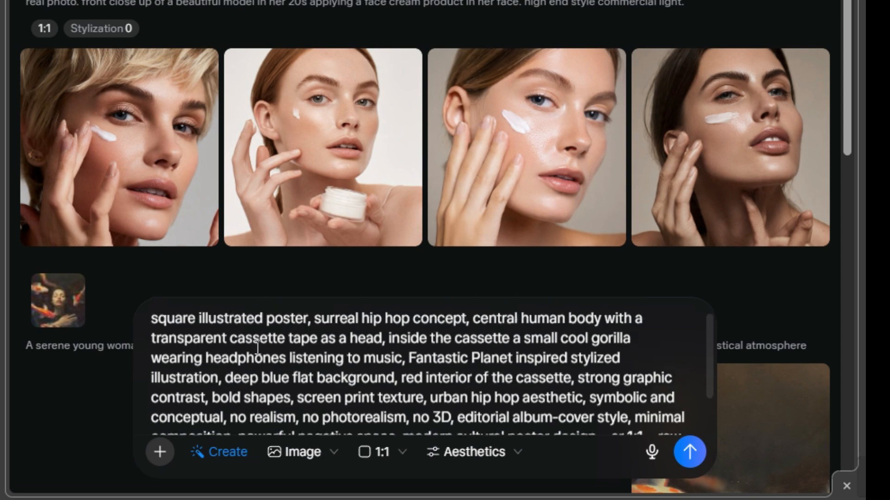
drag(251, 323, 365, 331)
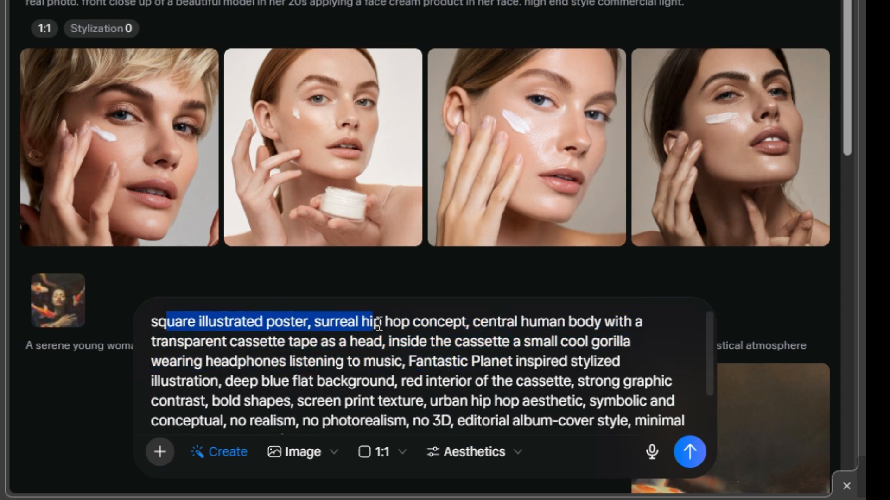
drag(513, 330, 556, 341)
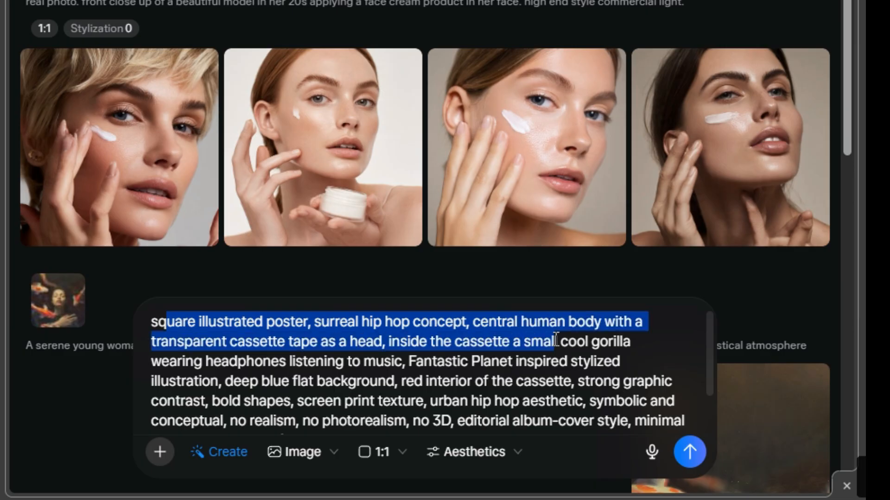
click(369, 381)
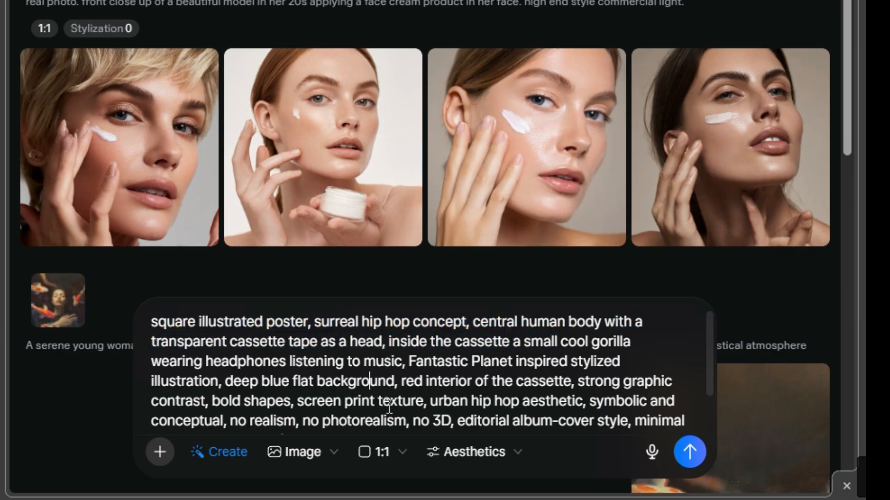
click(473, 459)
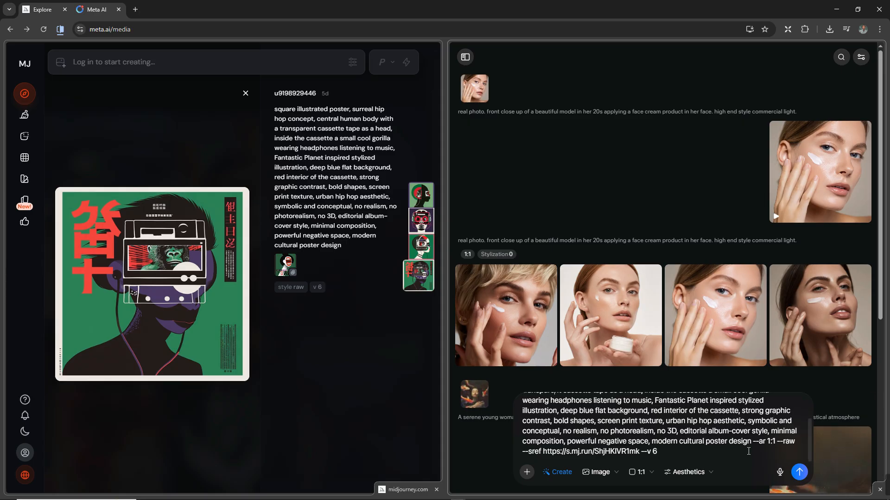
click(799, 473)
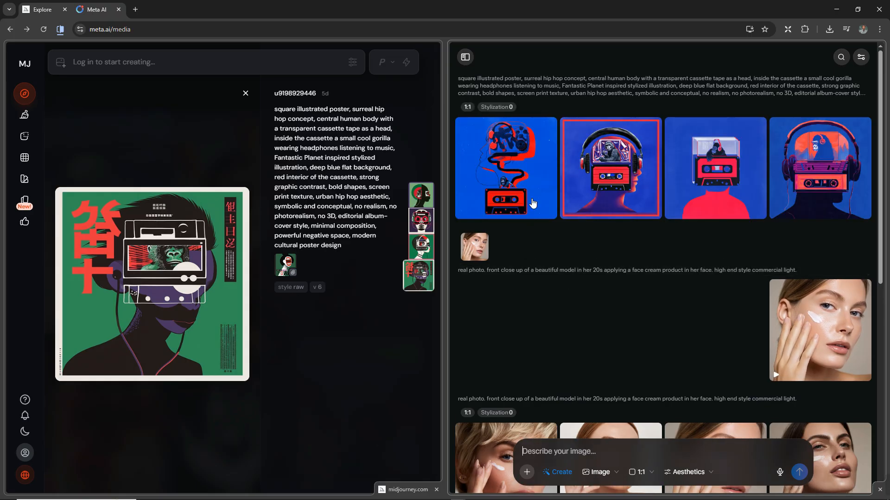
Enlarge the style reference image used for the Midjourney cassette poster, and return to the poster
mouse_move(528, 191)
click(282, 265)
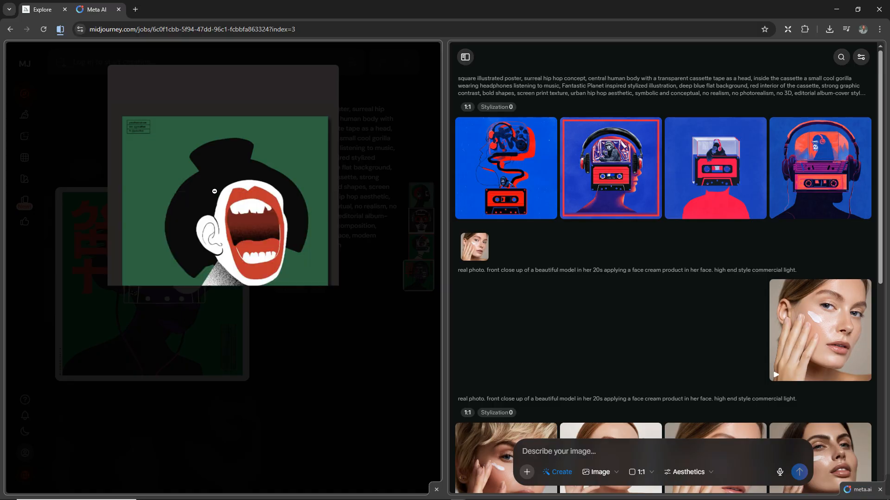
click(371, 273)
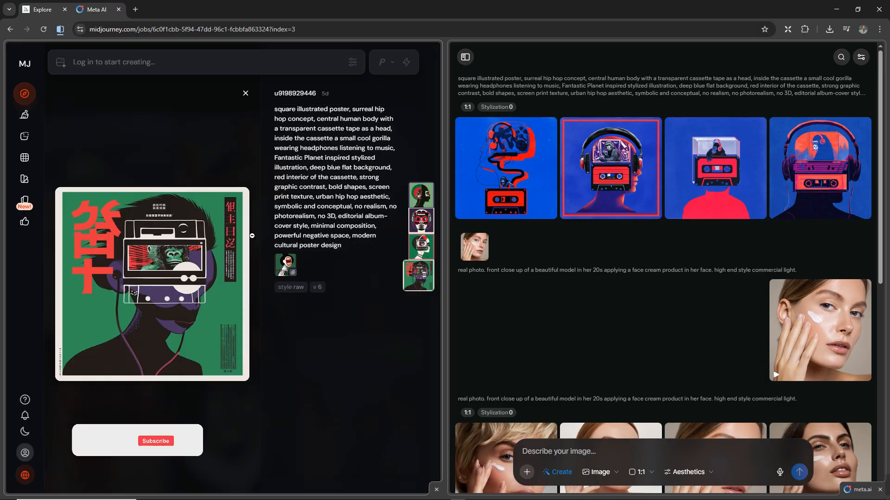
Custom-animate the fourth generated cassette poster image in Meta AI, using the full copied Midjourney poster prompt as the animation description
mouse_move(530, 194)
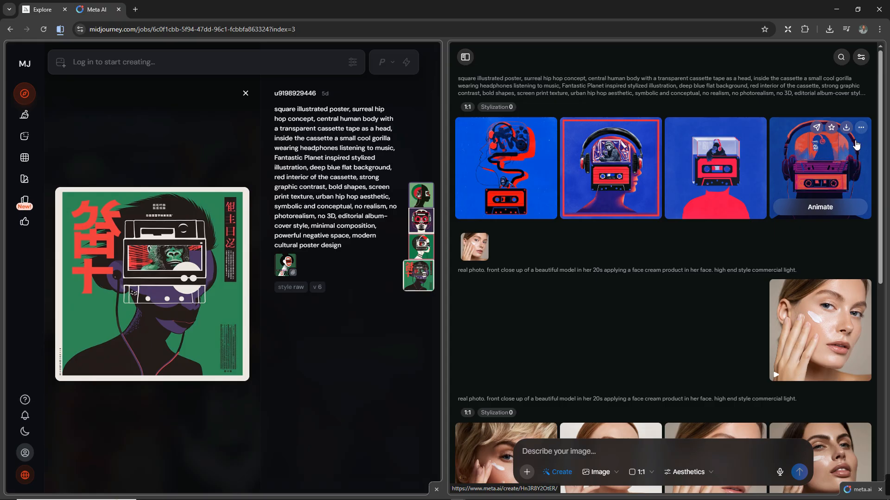
click(858, 131)
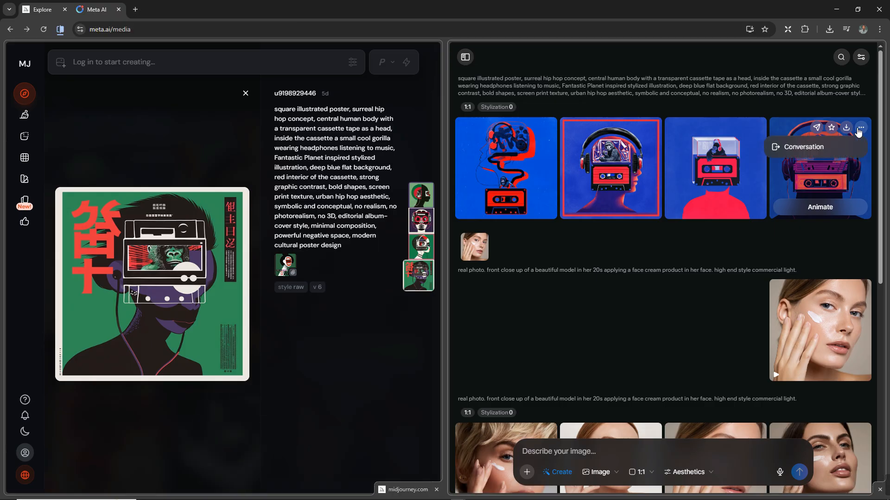
click(816, 173)
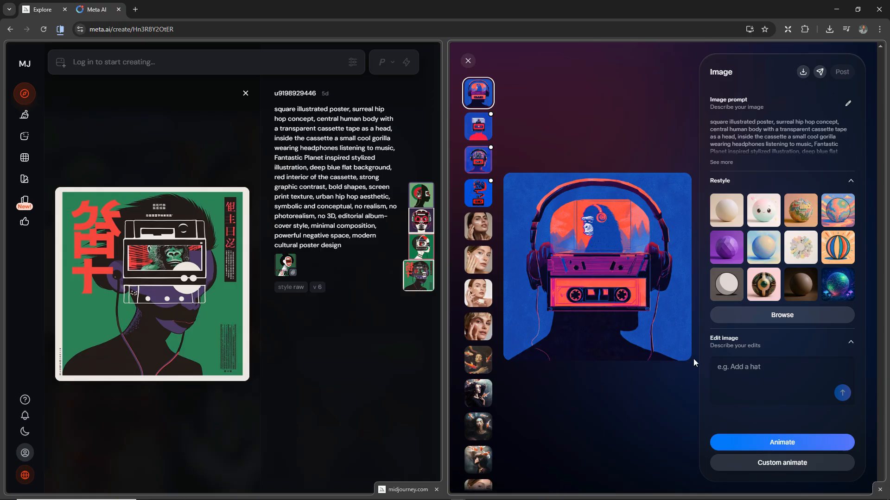
click(772, 464)
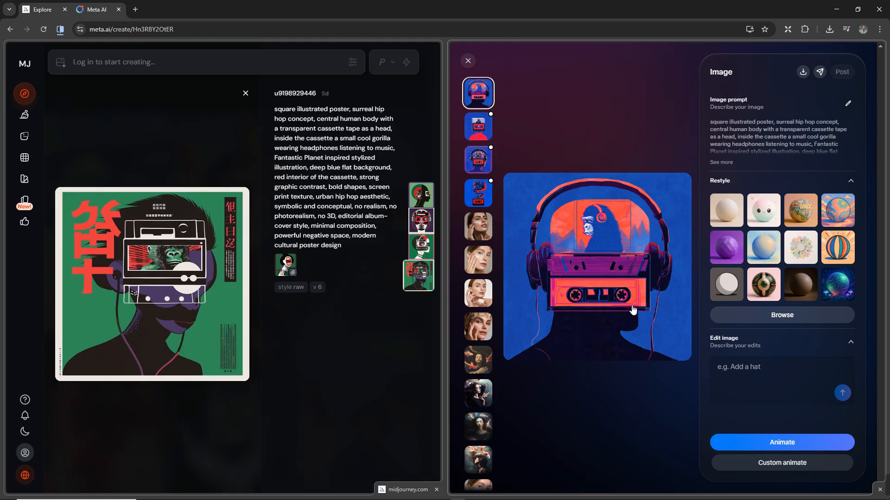
right_click(613, 391)
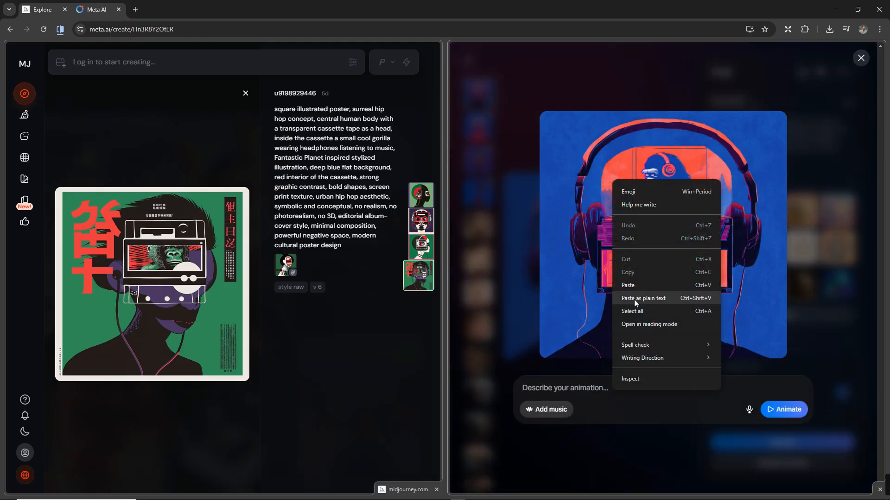
click(647, 284)
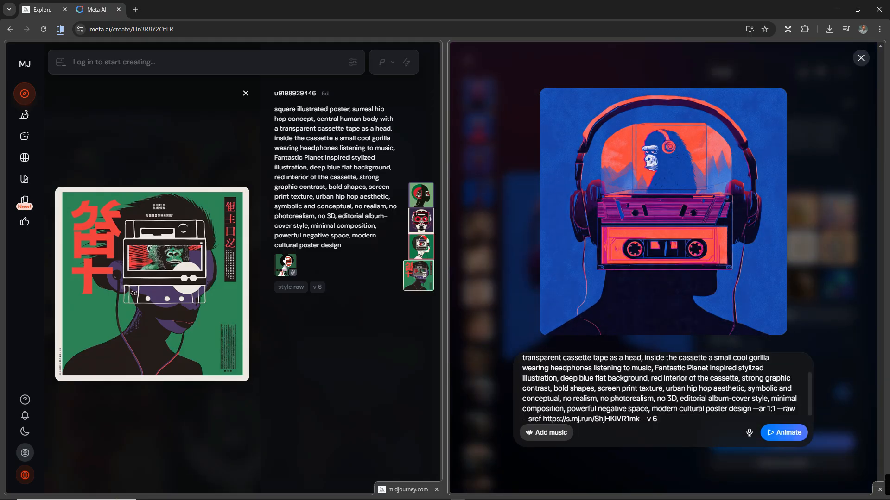
click(782, 434)
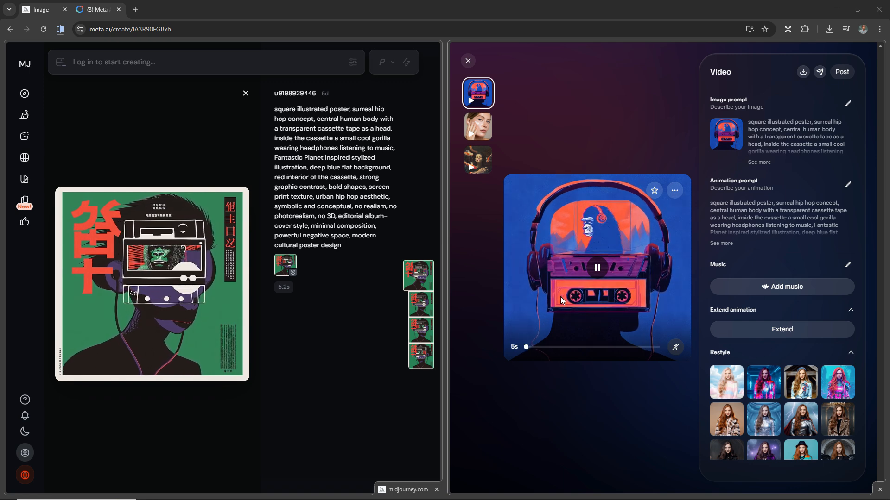
mouse_move(200, 314)
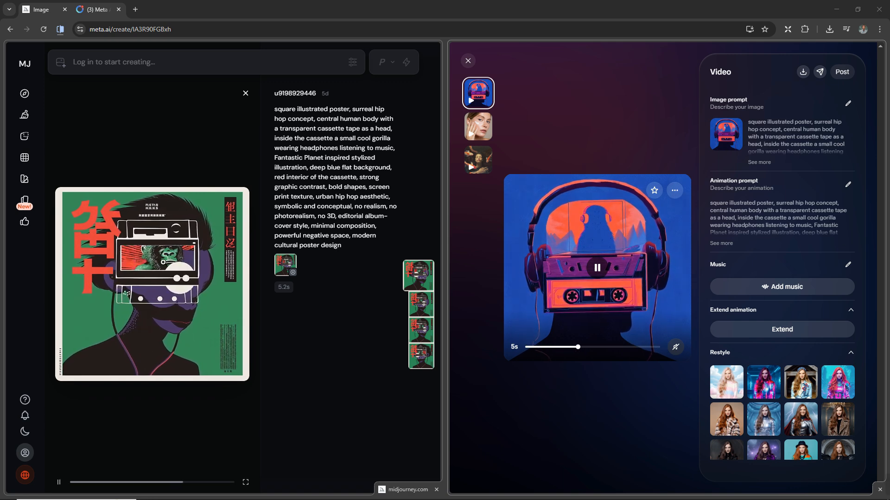